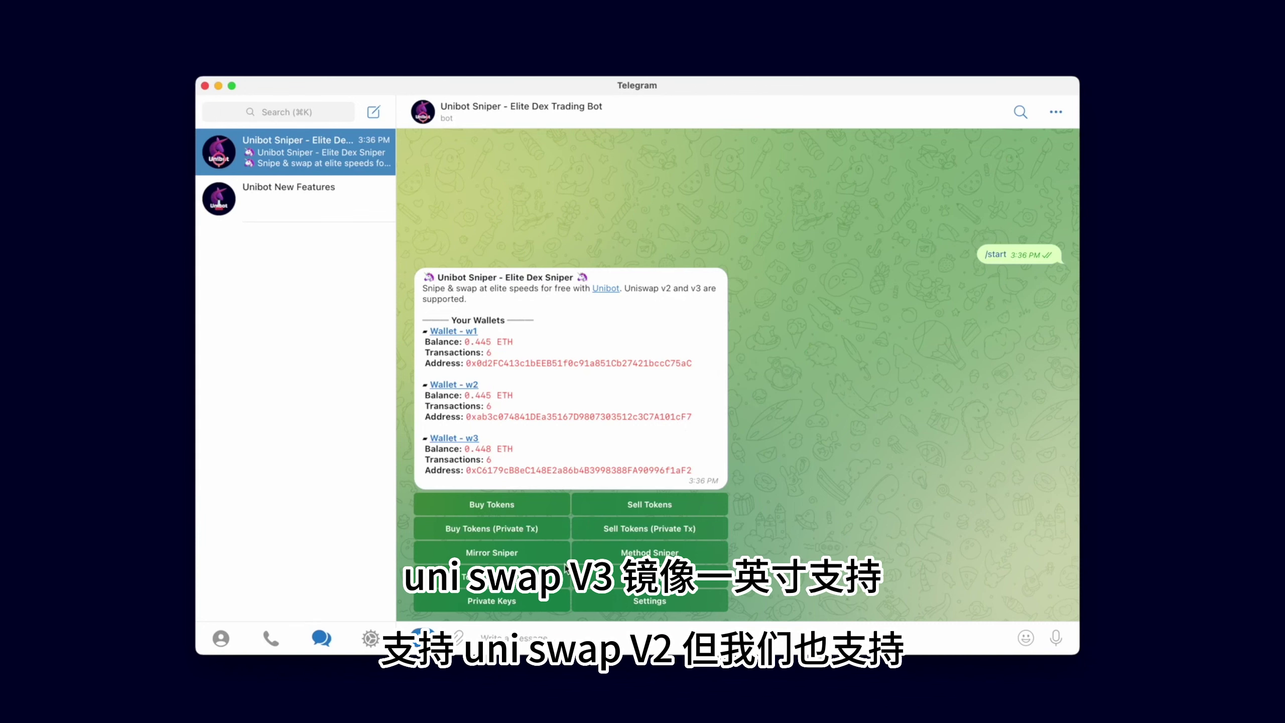
In Mirror Sniper, start adding addresses after w1 fails on an empty list, and copy the MetaMask wallet address
left_click(498, 557)
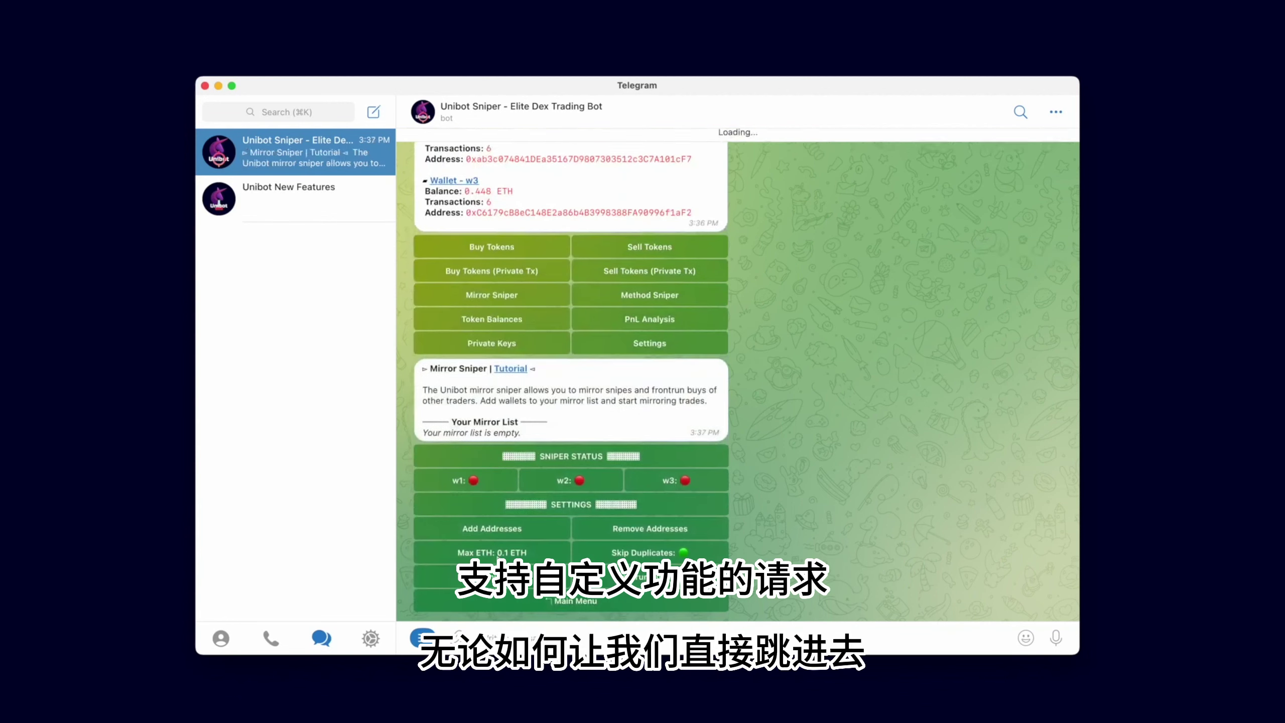
left_click(478, 481)
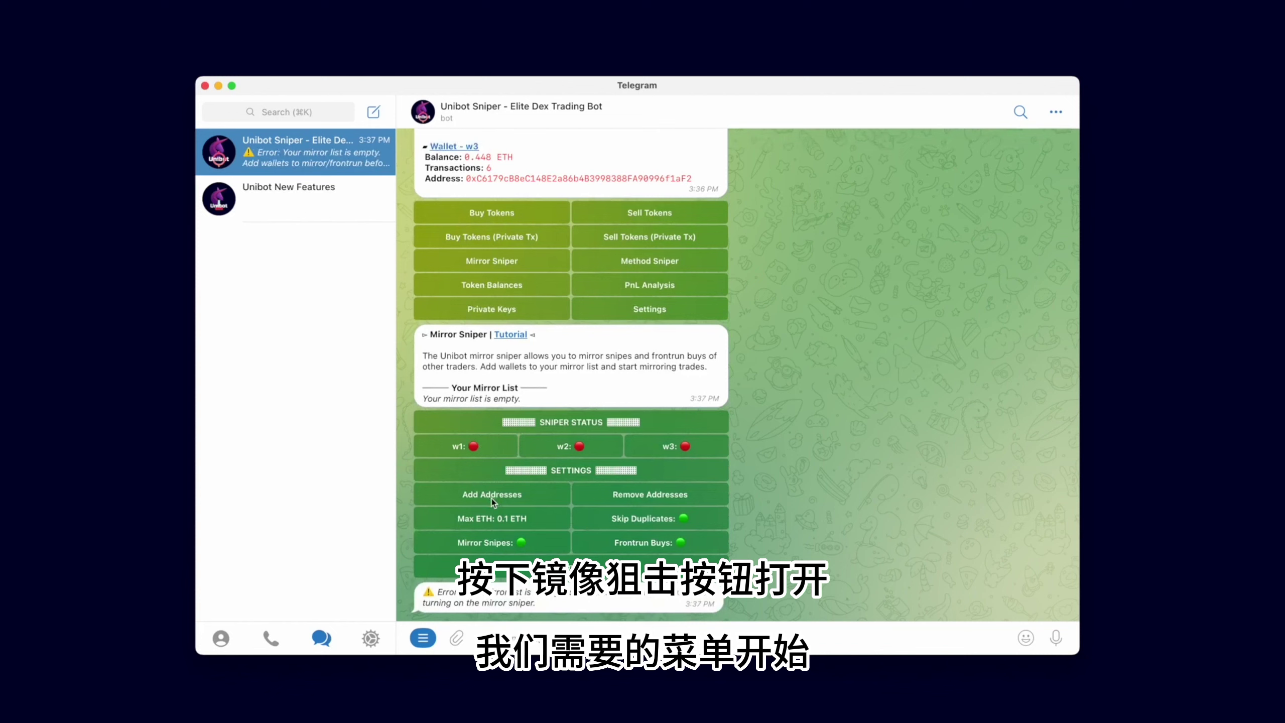
left_click(510, 496)
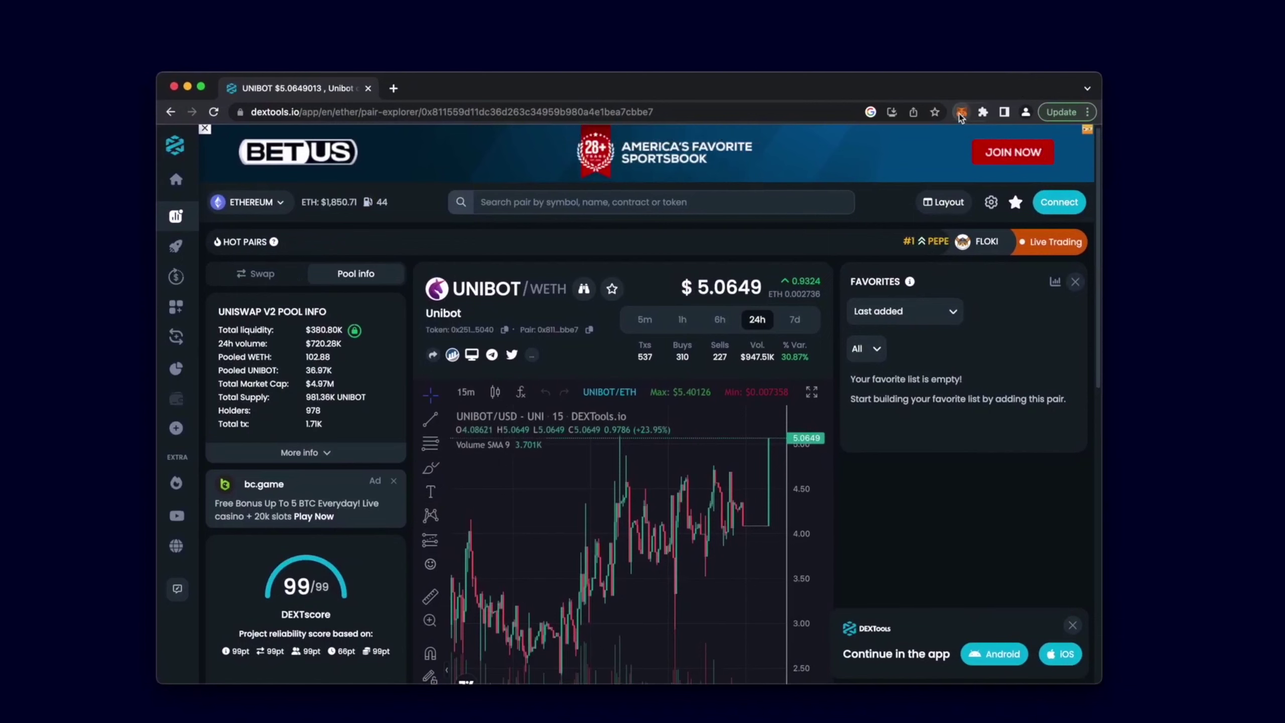
left_click(961, 112)
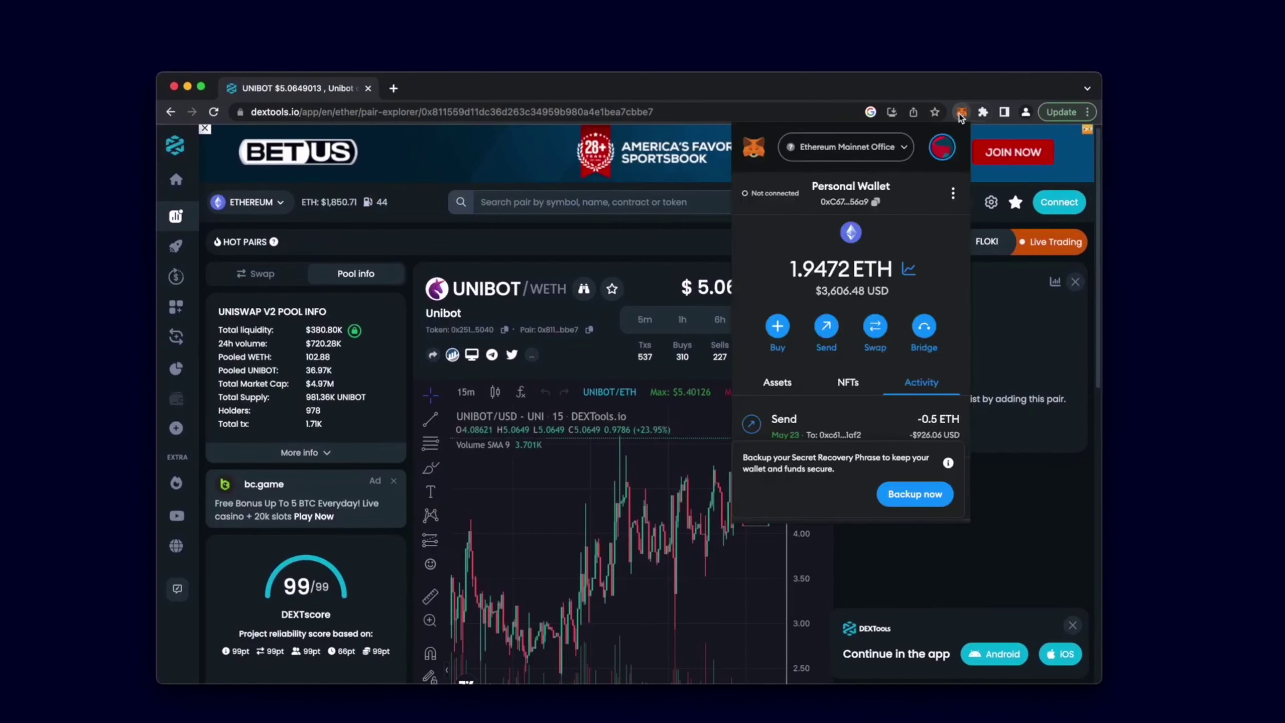
left_click(886, 203)
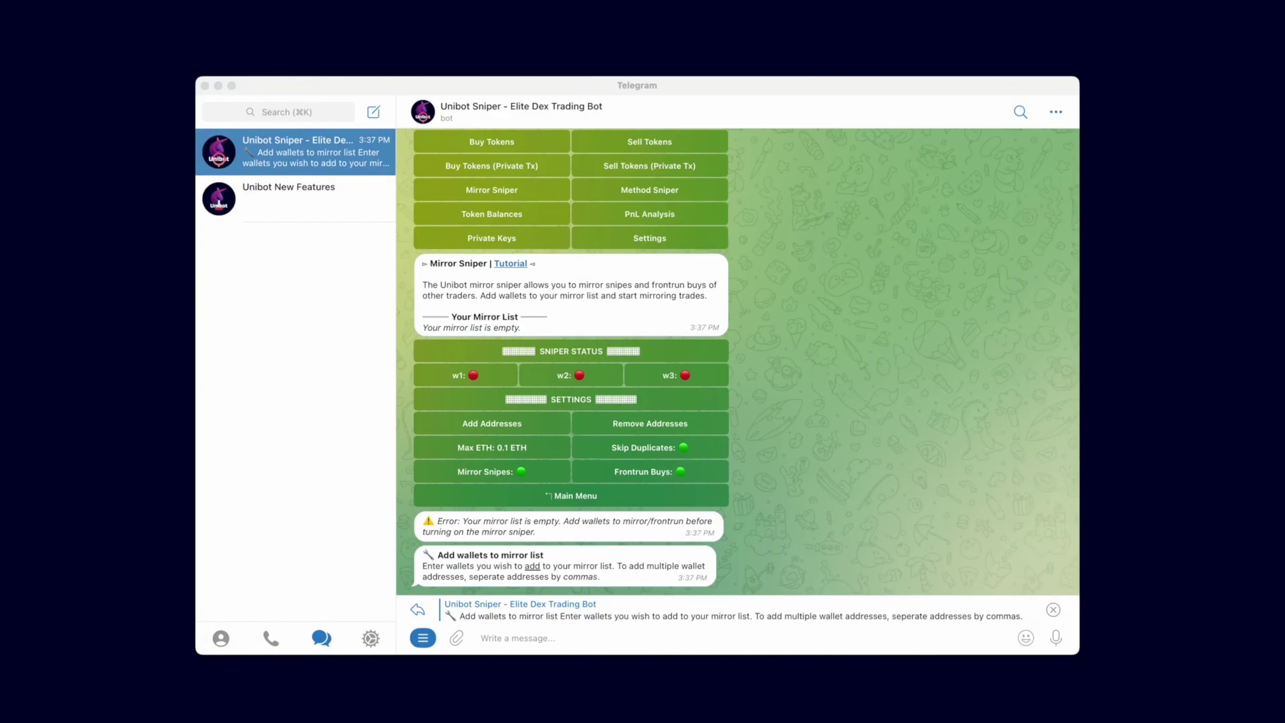
Paste and send the copied wallet address to add it to the mirror list
left_click(589, 640)
type("0xC67f8a4d0b8cE76079b47db800960ffcdA7856a9")
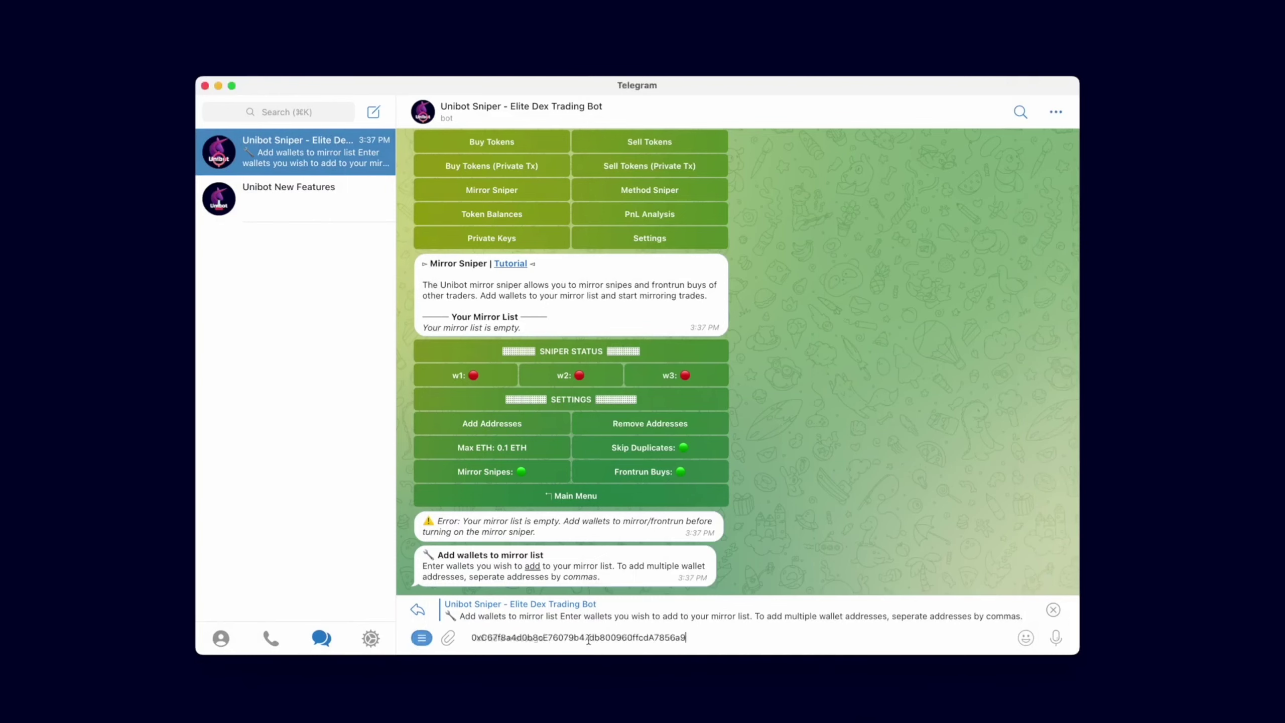
key("Return")
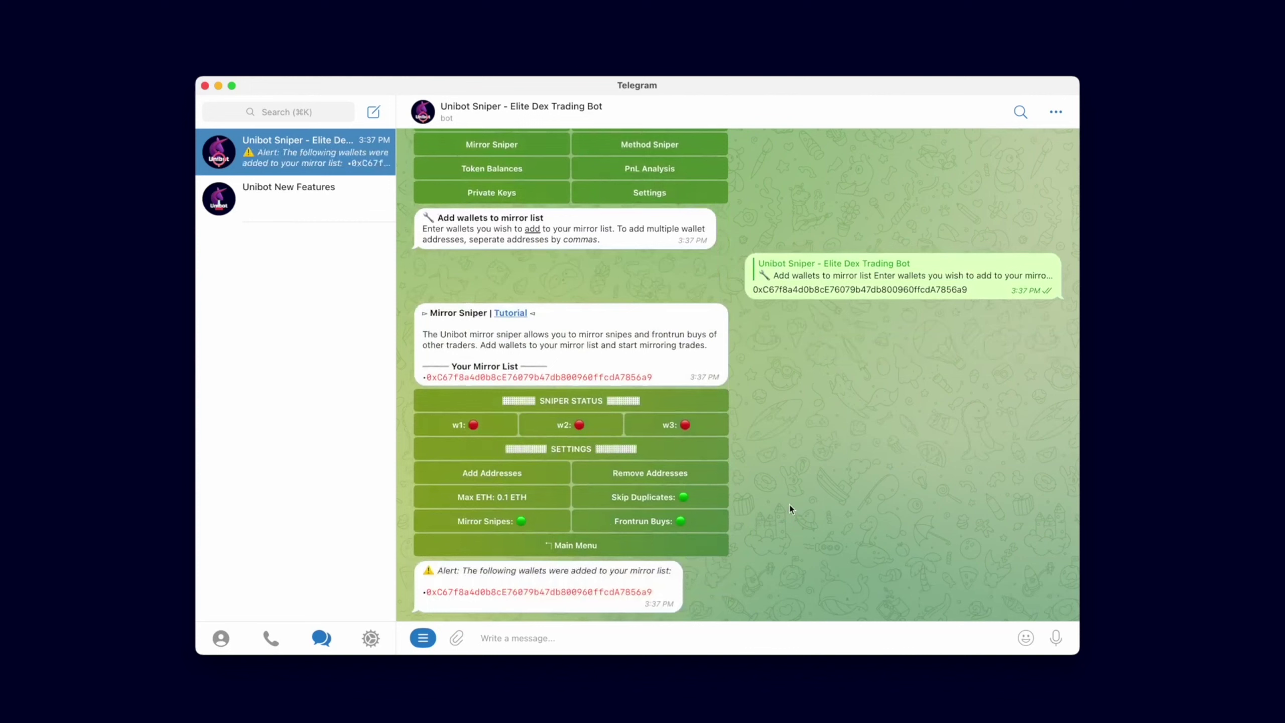
Remove the wallet address from the mirror list, then add it back
left_click(548, 593)
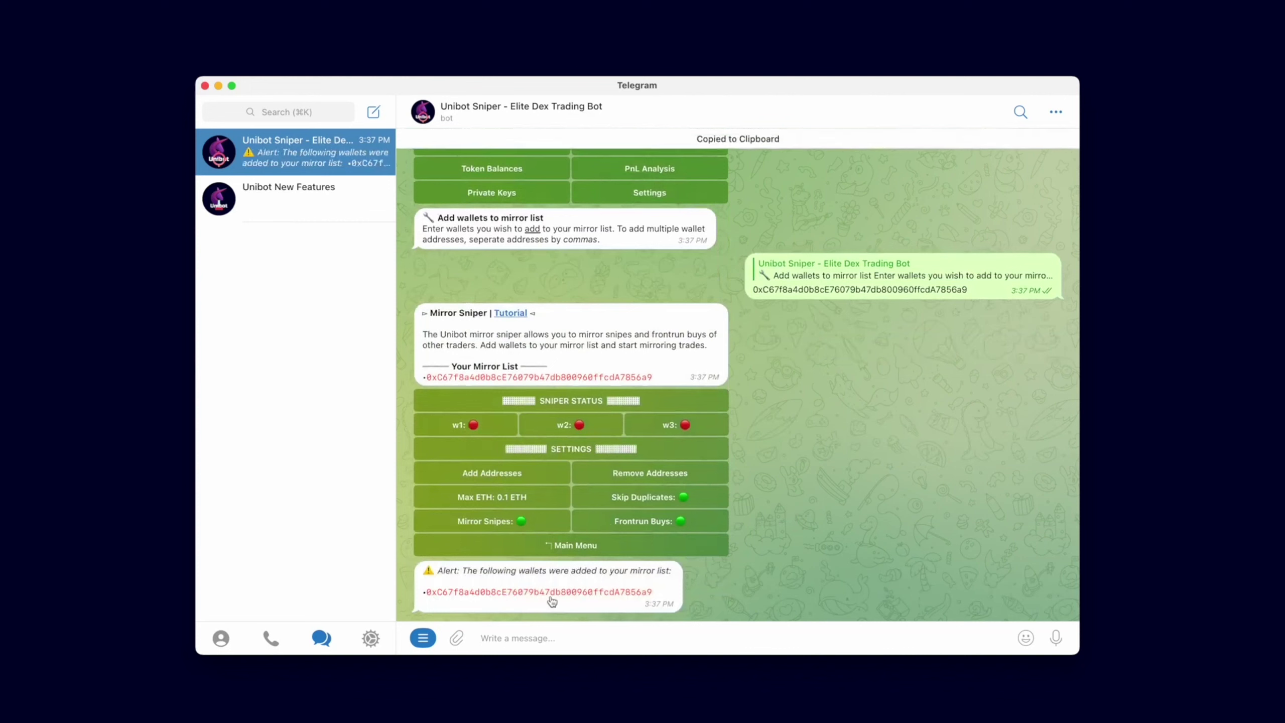
left_click(692, 472)
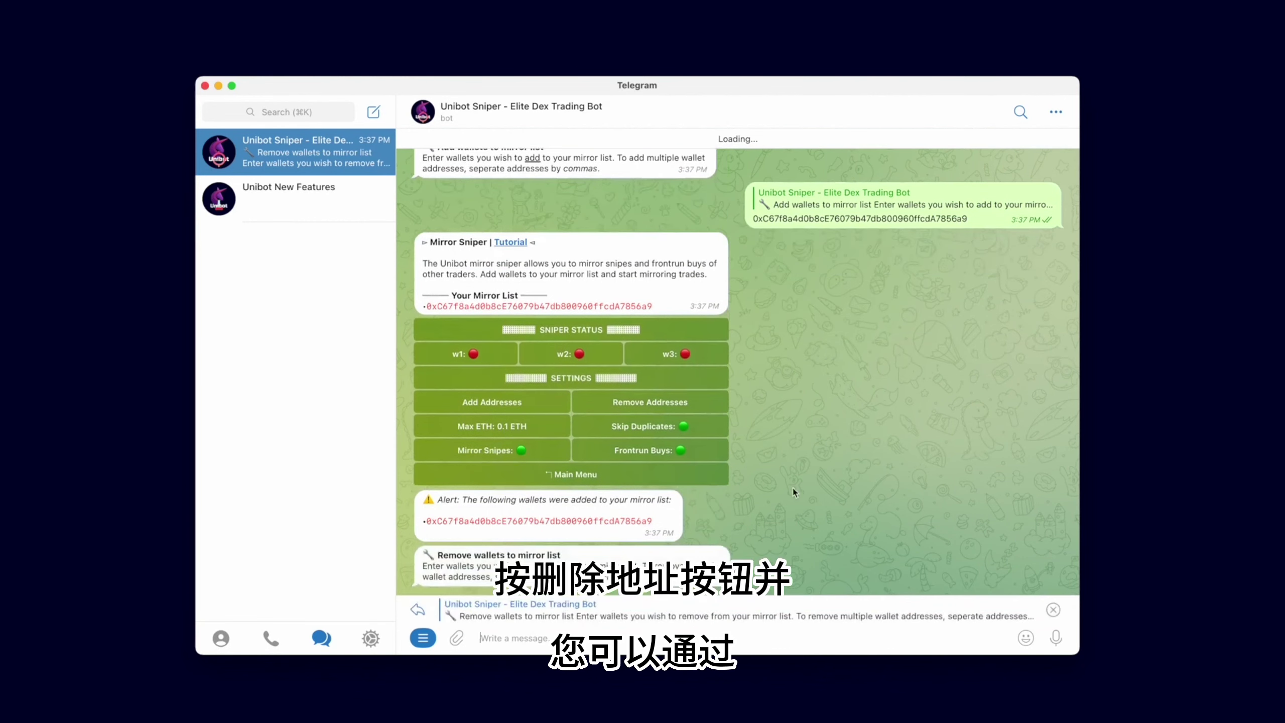
key("super+v")
key("Return")
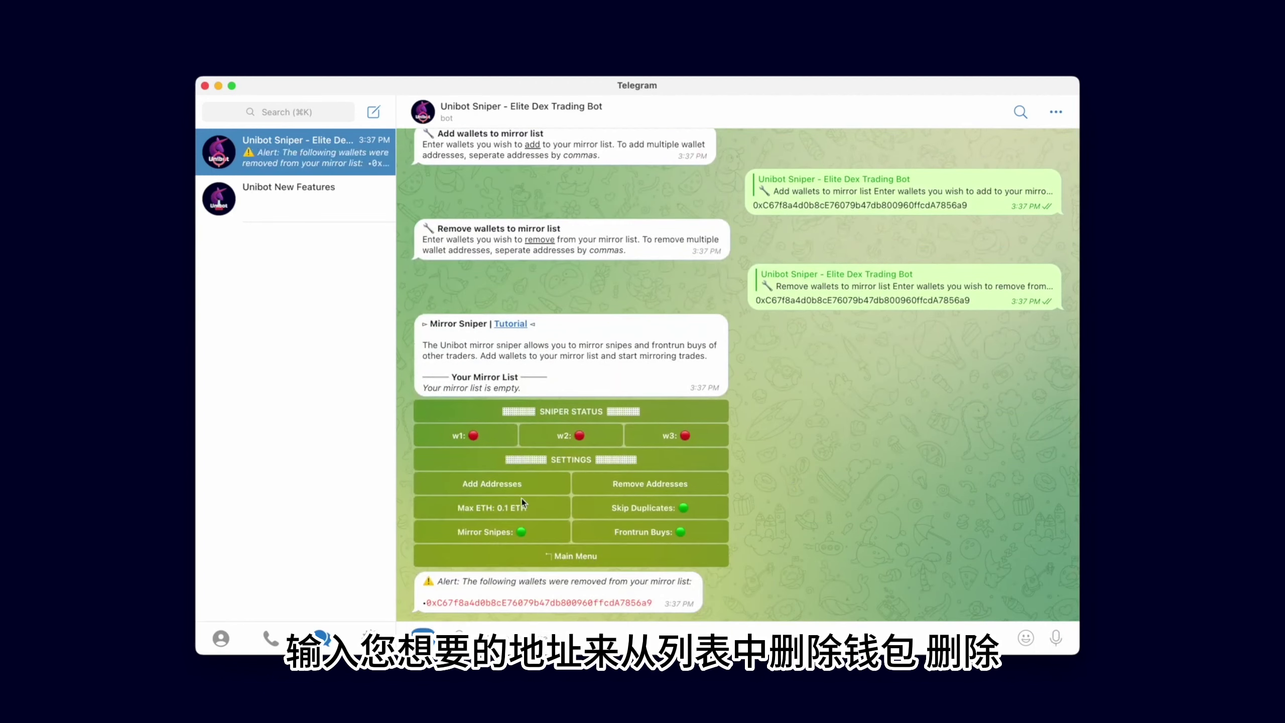
left_click(512, 486)
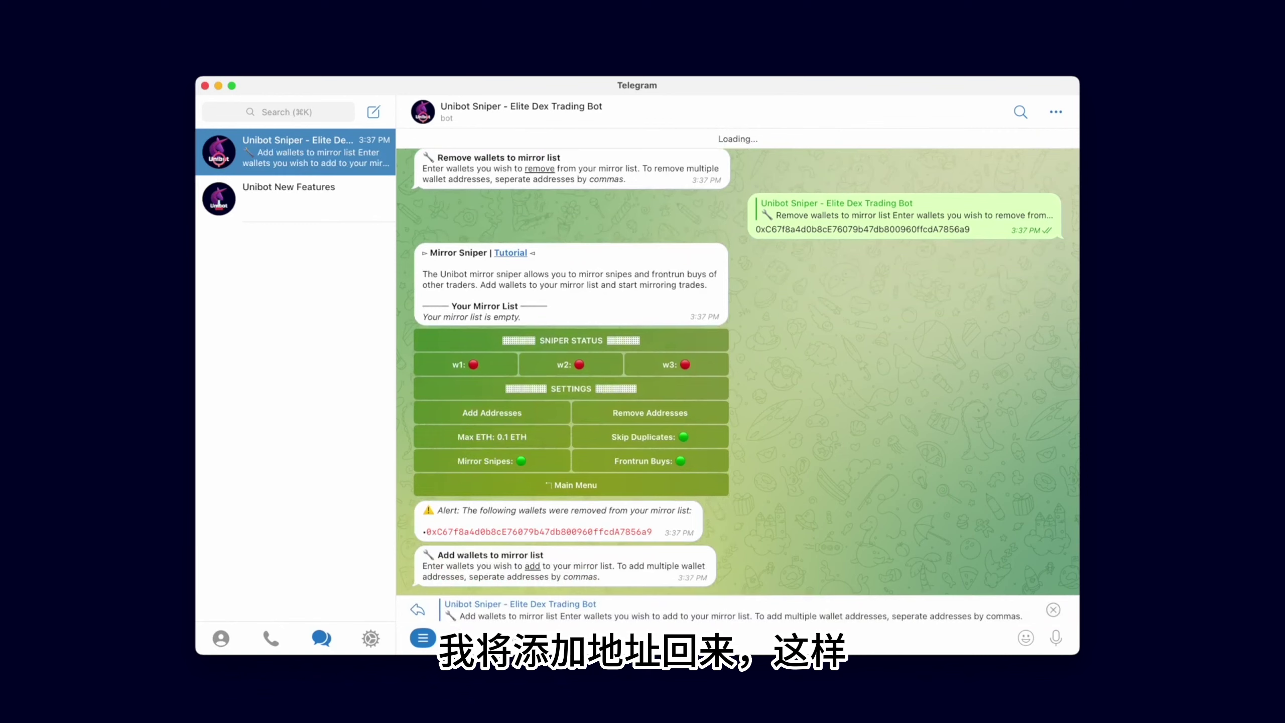
key("super+v")
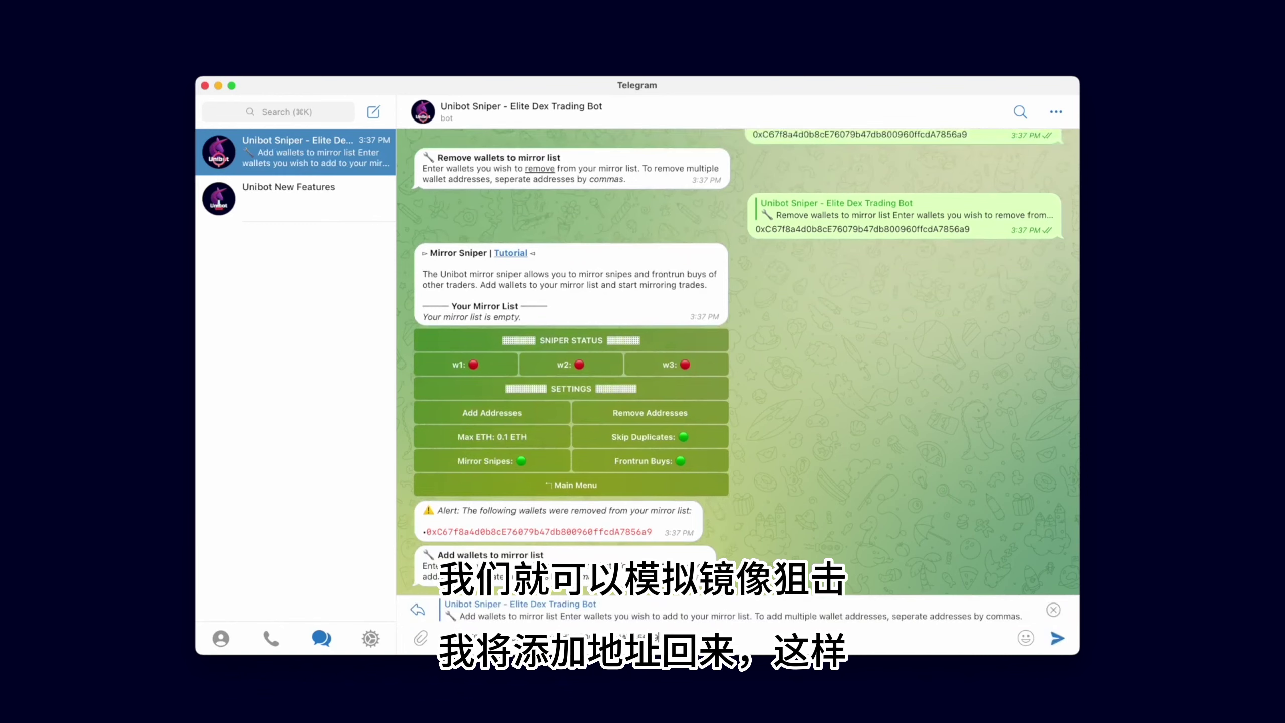
key("Return")
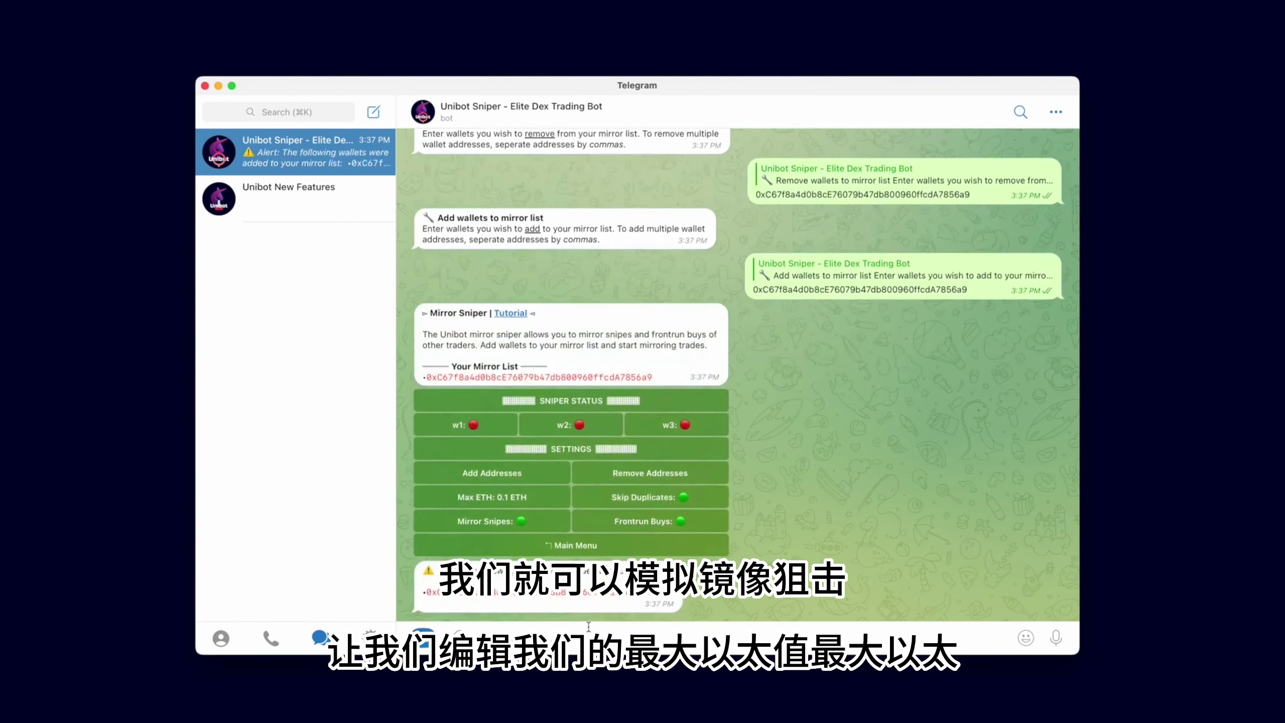
Set Max ETH to 0.2, then change it to 0.08 ETH
left_click(530, 497)
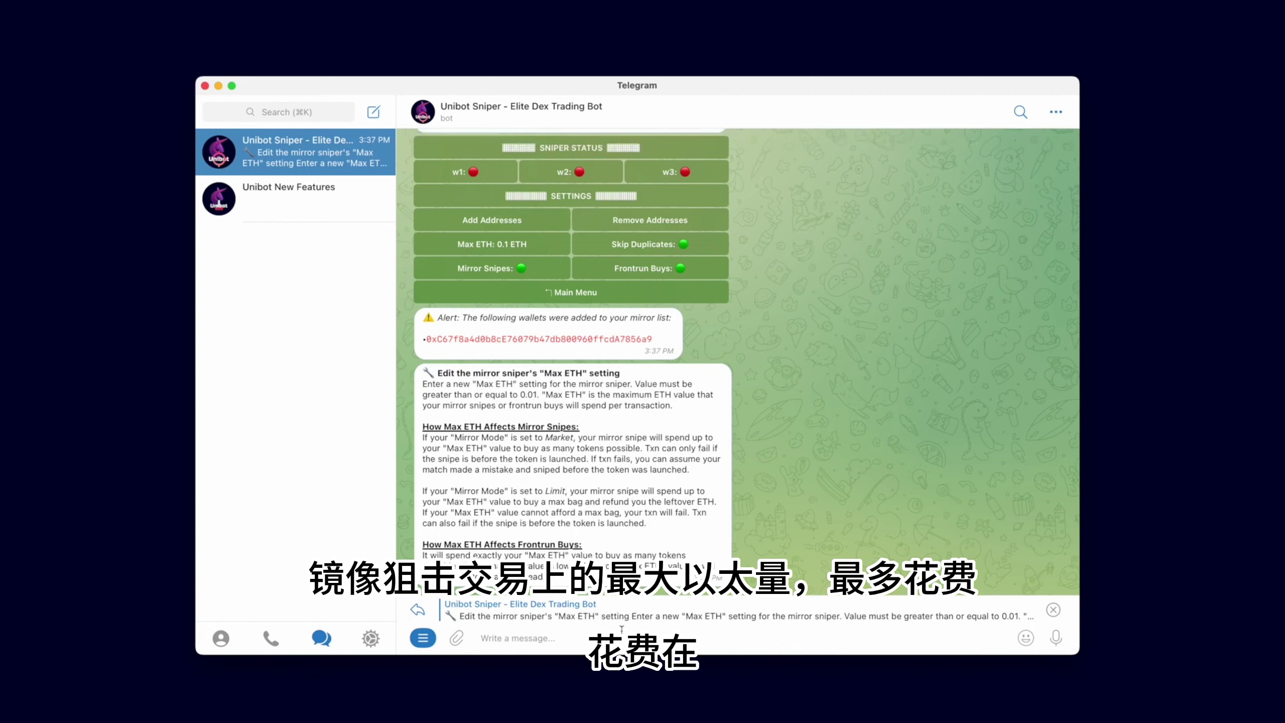
type("0")
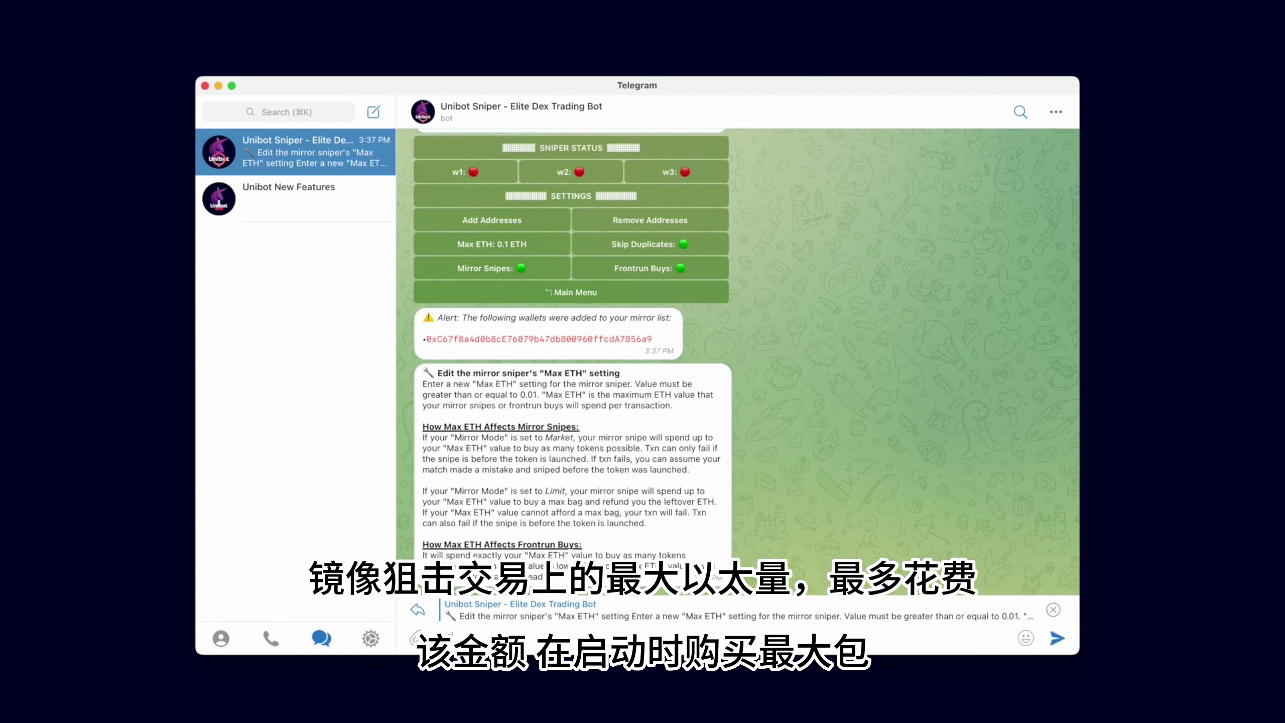
type(".2")
key("Return")
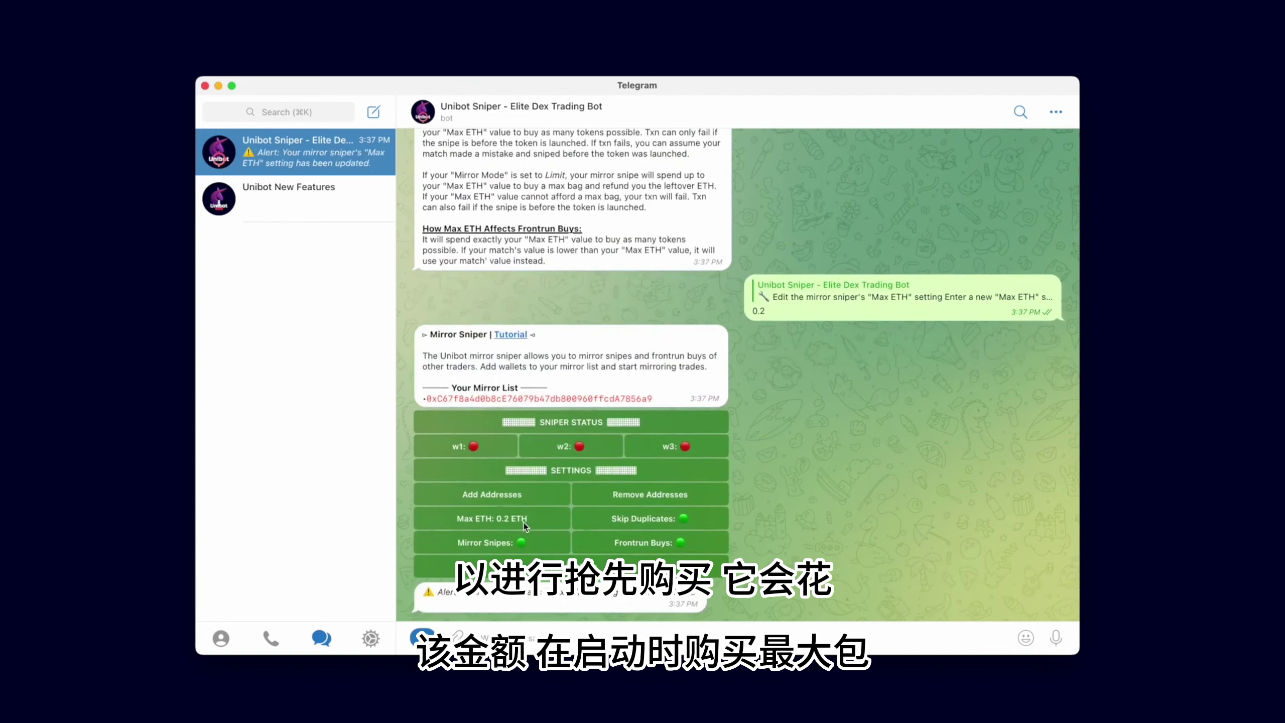
left_click(524, 523)
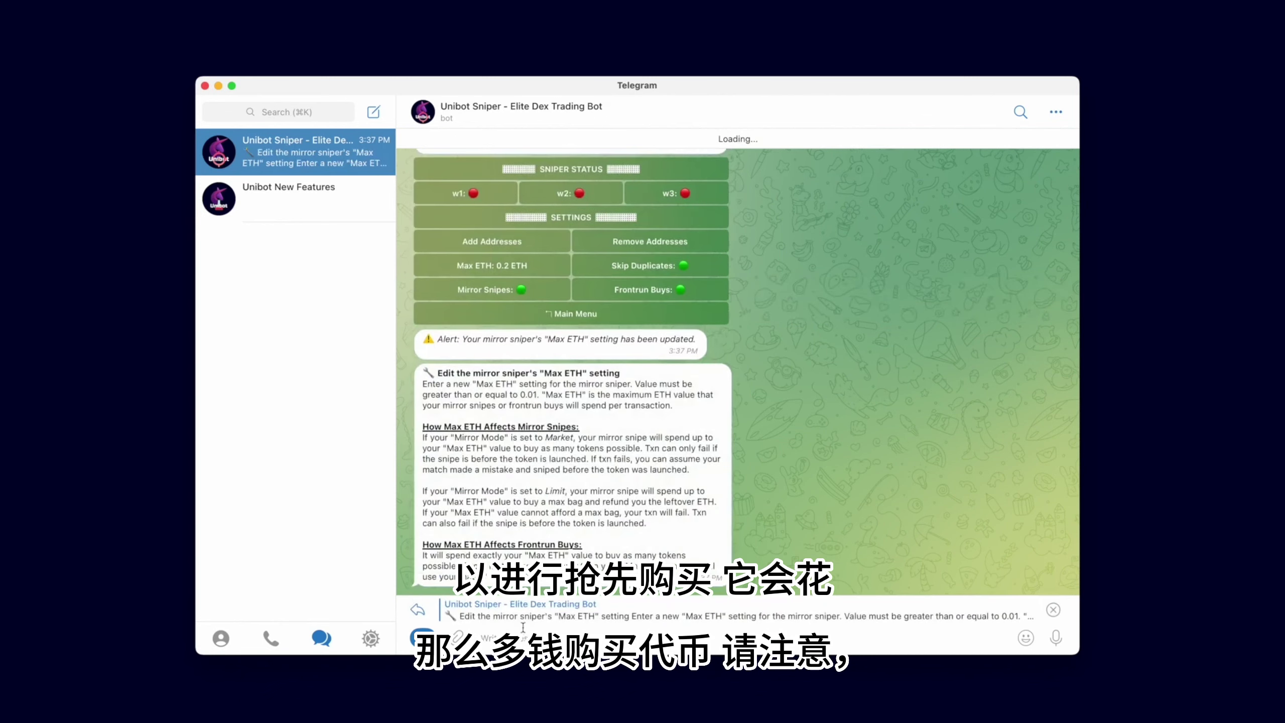
type("0.08")
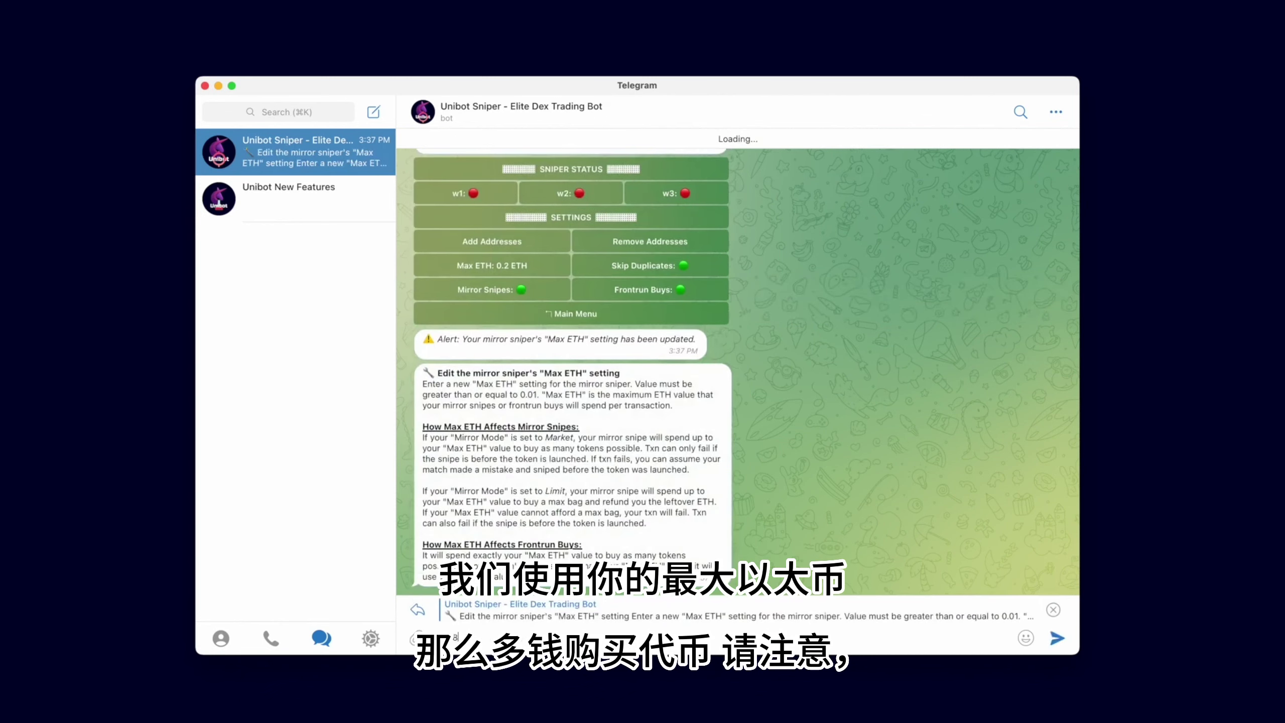
key("Return")
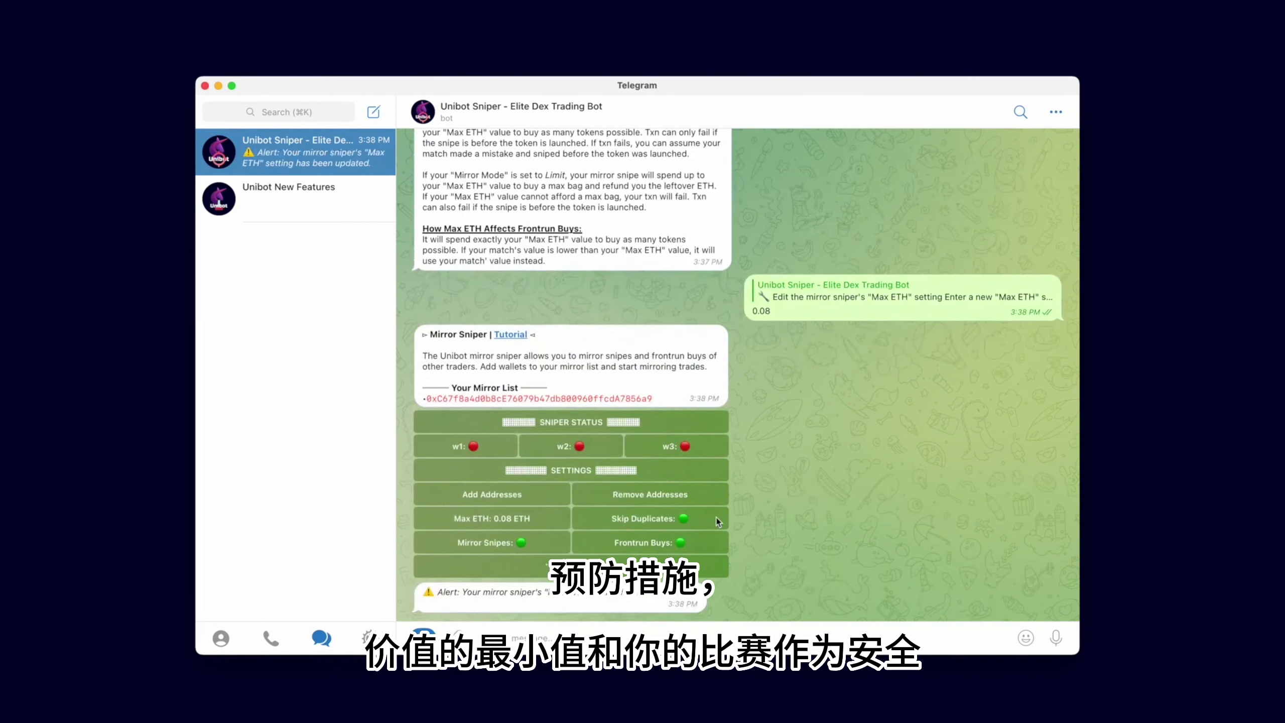
left_click(677, 520)
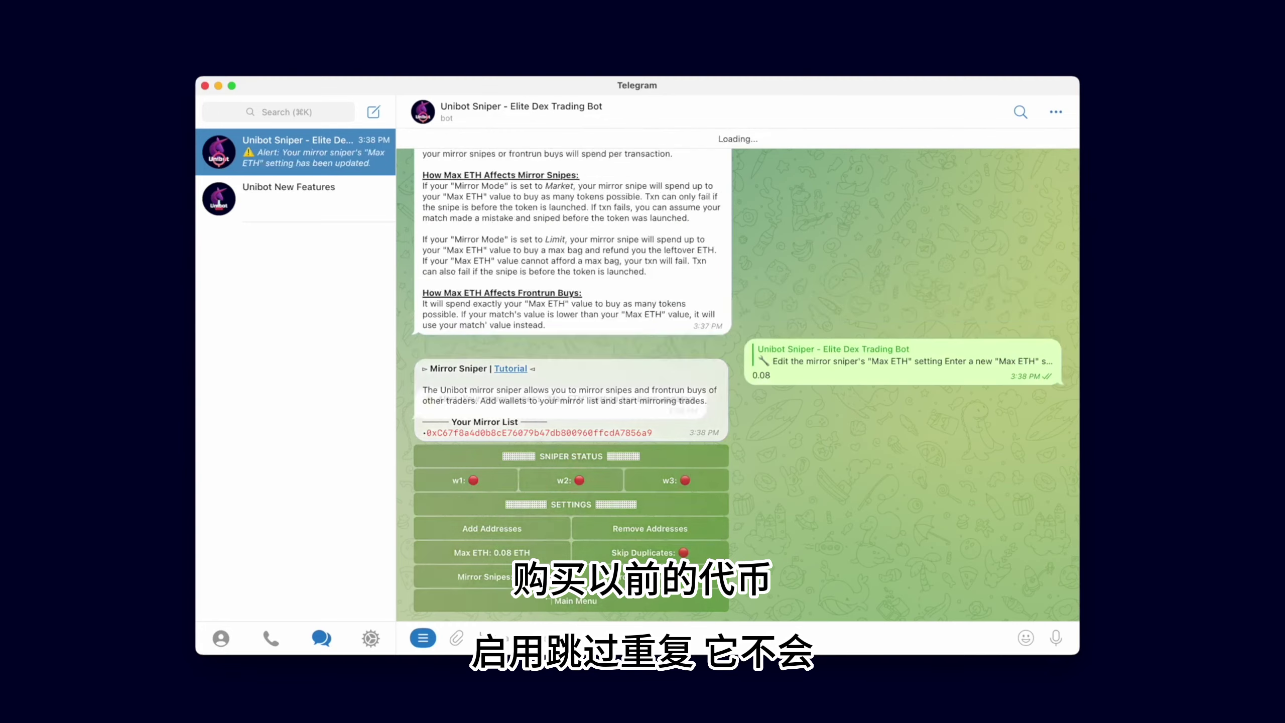
left_click(673, 554)
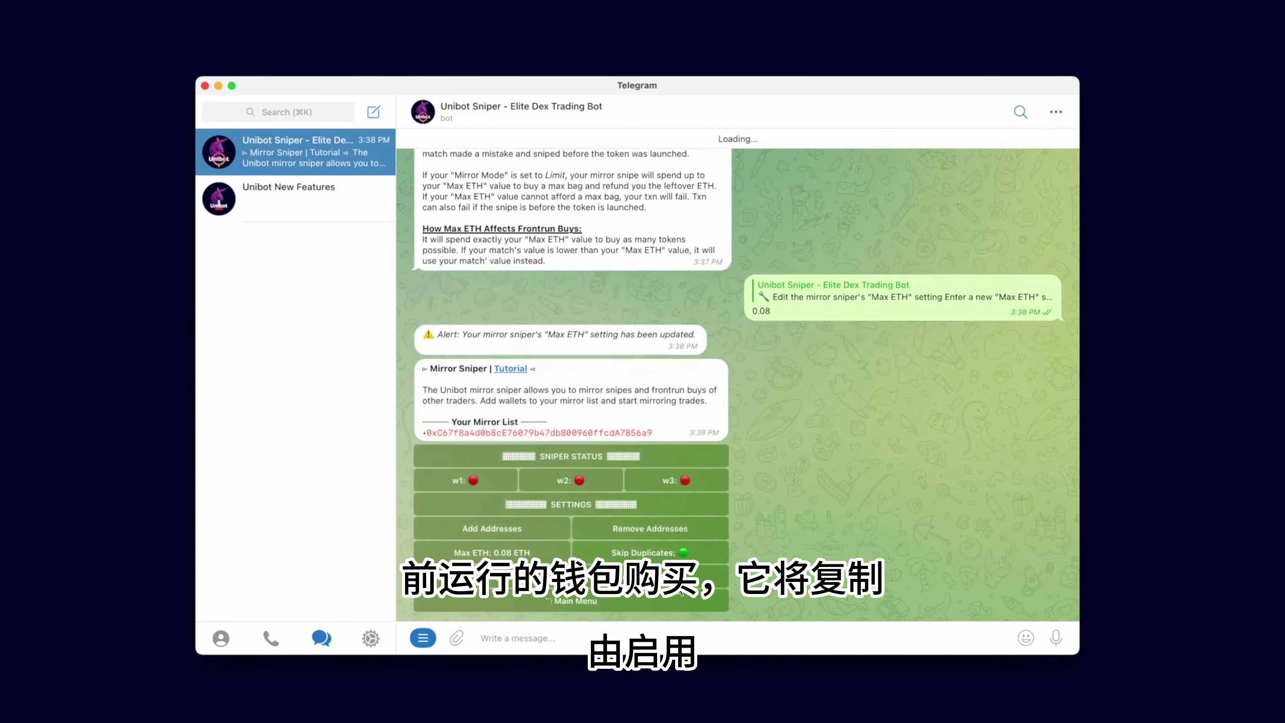
left_click(685, 576)
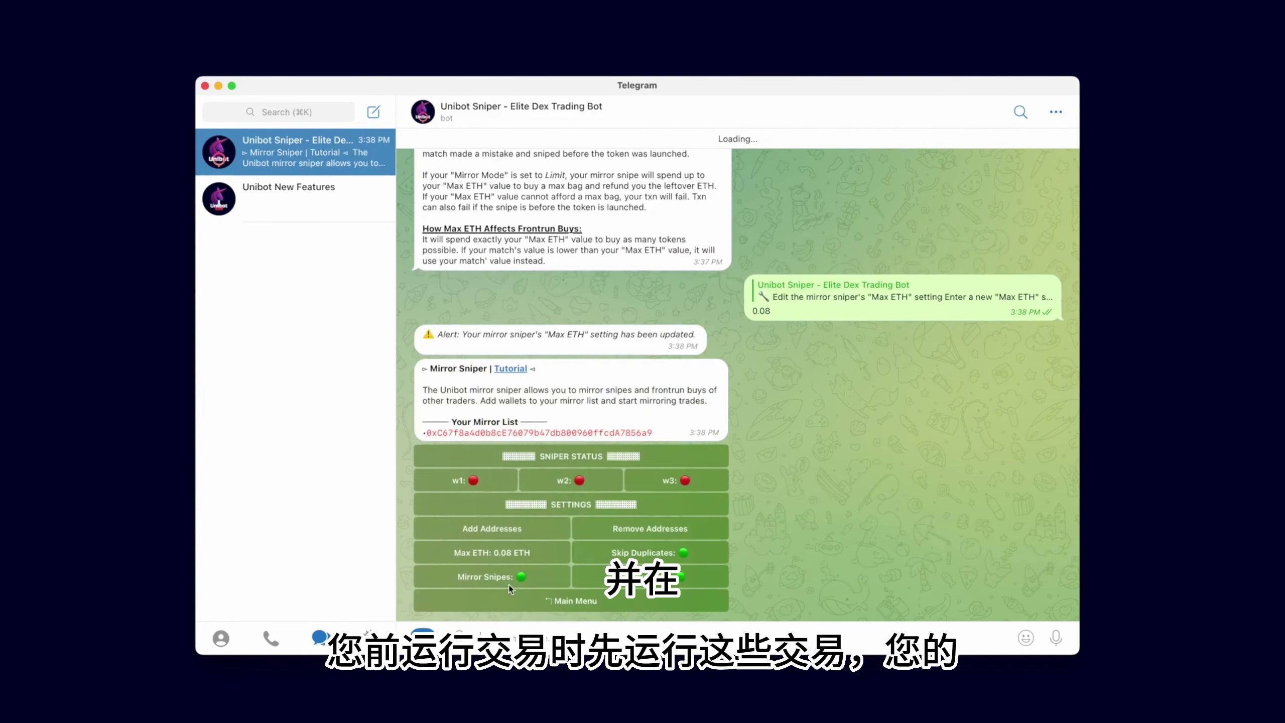
left_click(511, 577)
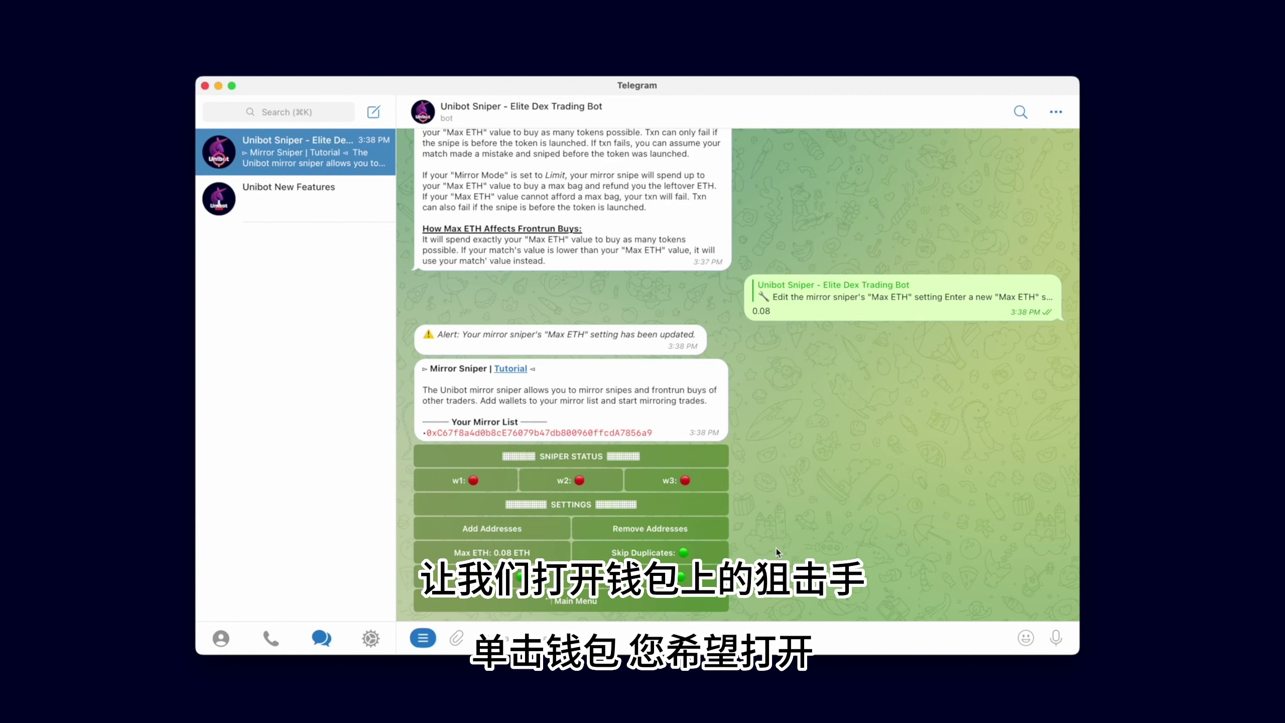
Turn on the w1, w2 and w3 mirror snipers, checking each initialized confirmation
left_click(489, 481)
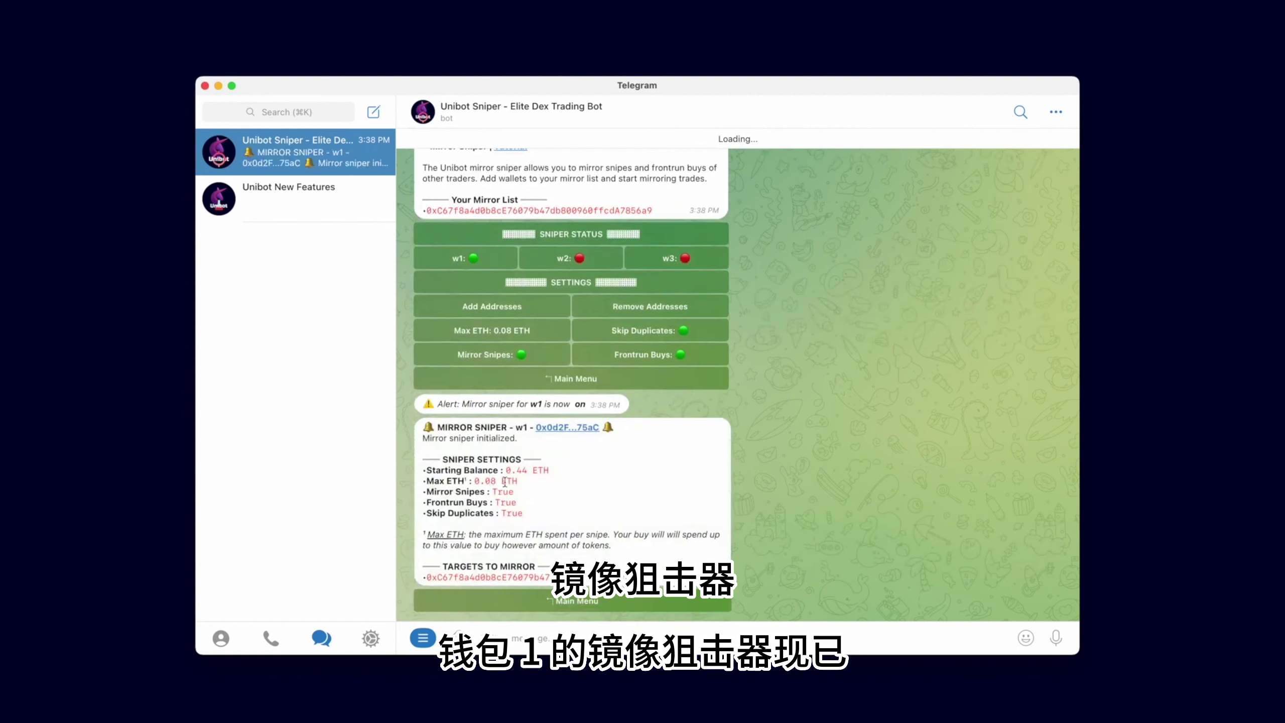
mouse_move(421, 438)
left_mouse_down()
mouse_move(531, 440)
mouse_move(437, 428)
left_mouse_up()
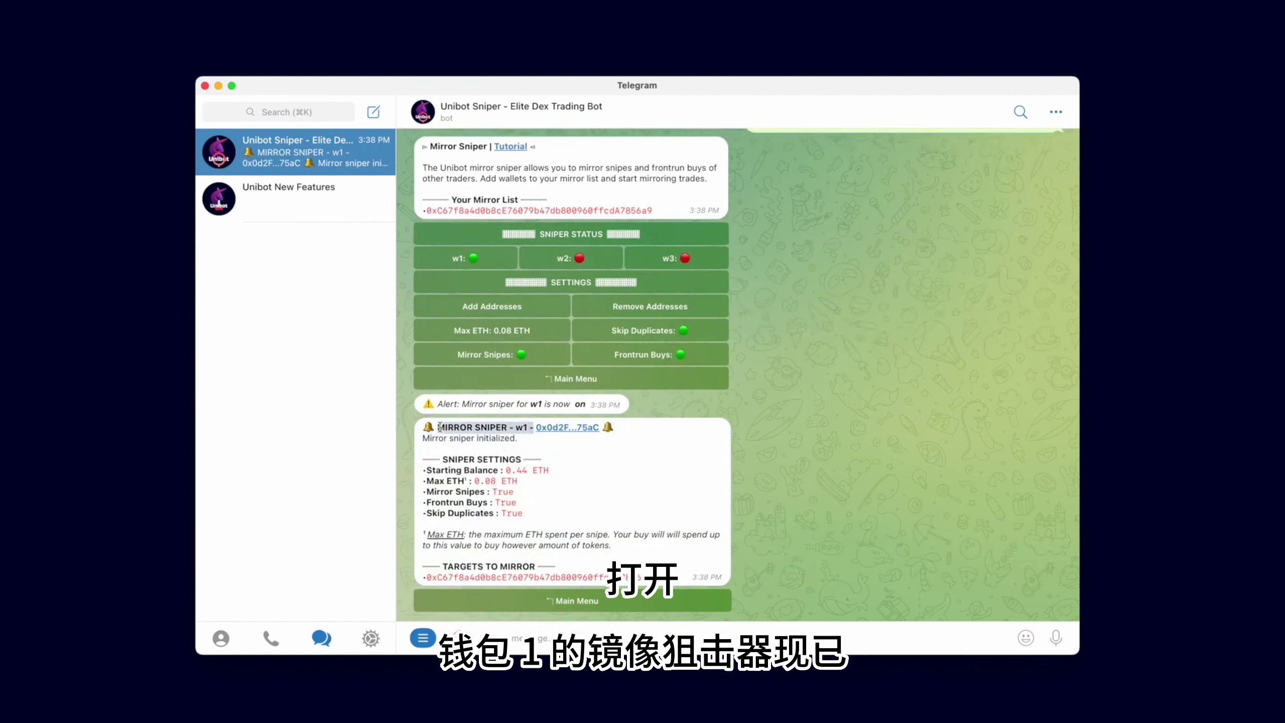
left_click(588, 261)
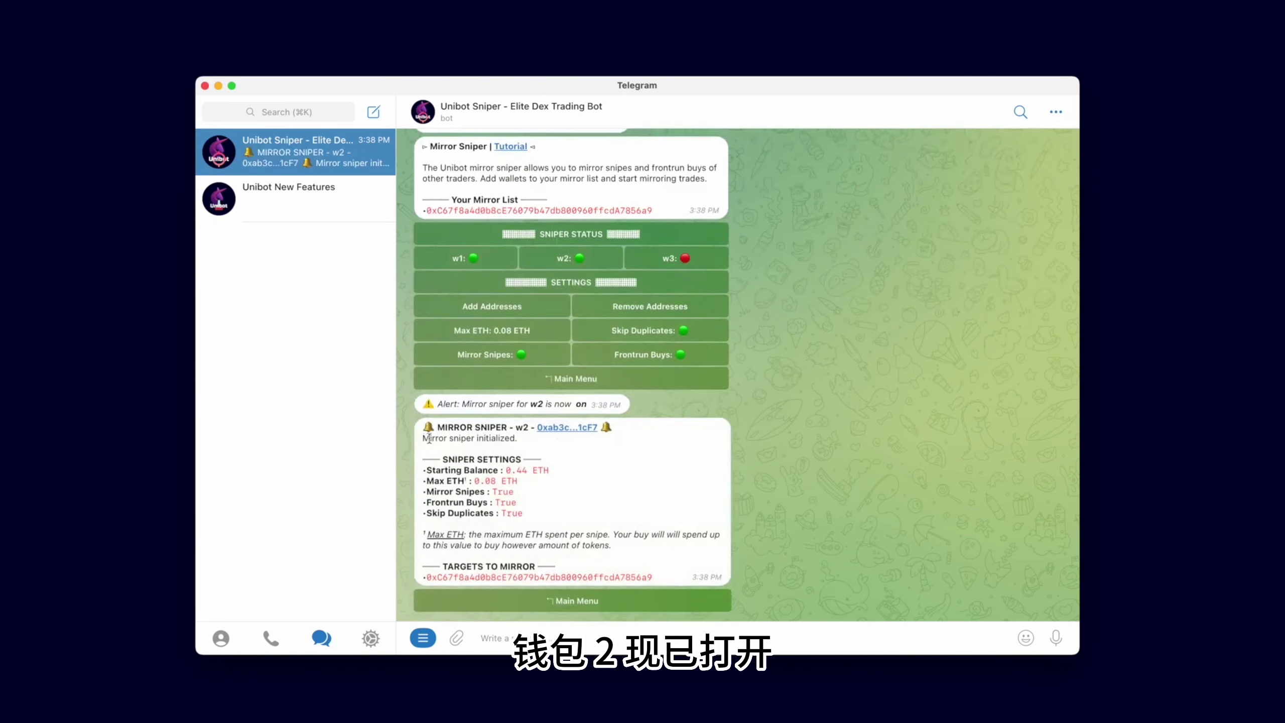
left_click_drag(424, 438, 521, 439)
left_click(699, 259)
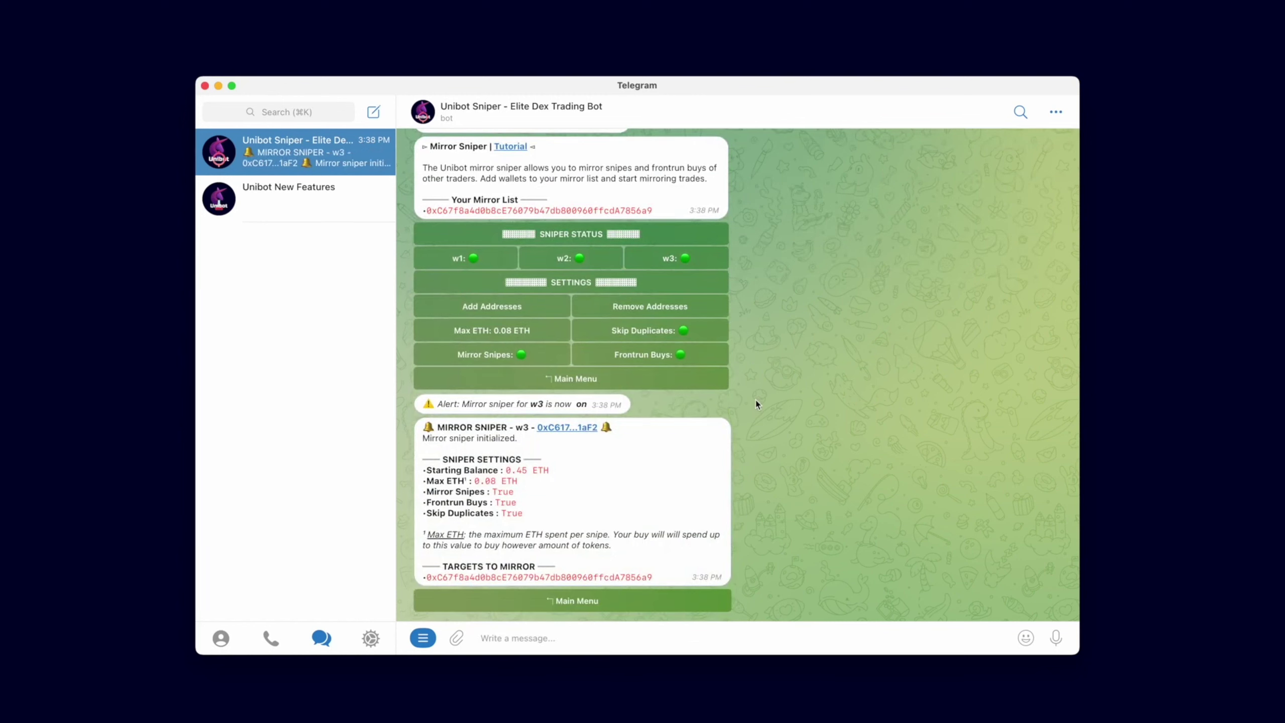
Send 0.09 as the new Max ETH and check the w2 picked-up-settings notice
left_click(503, 334)
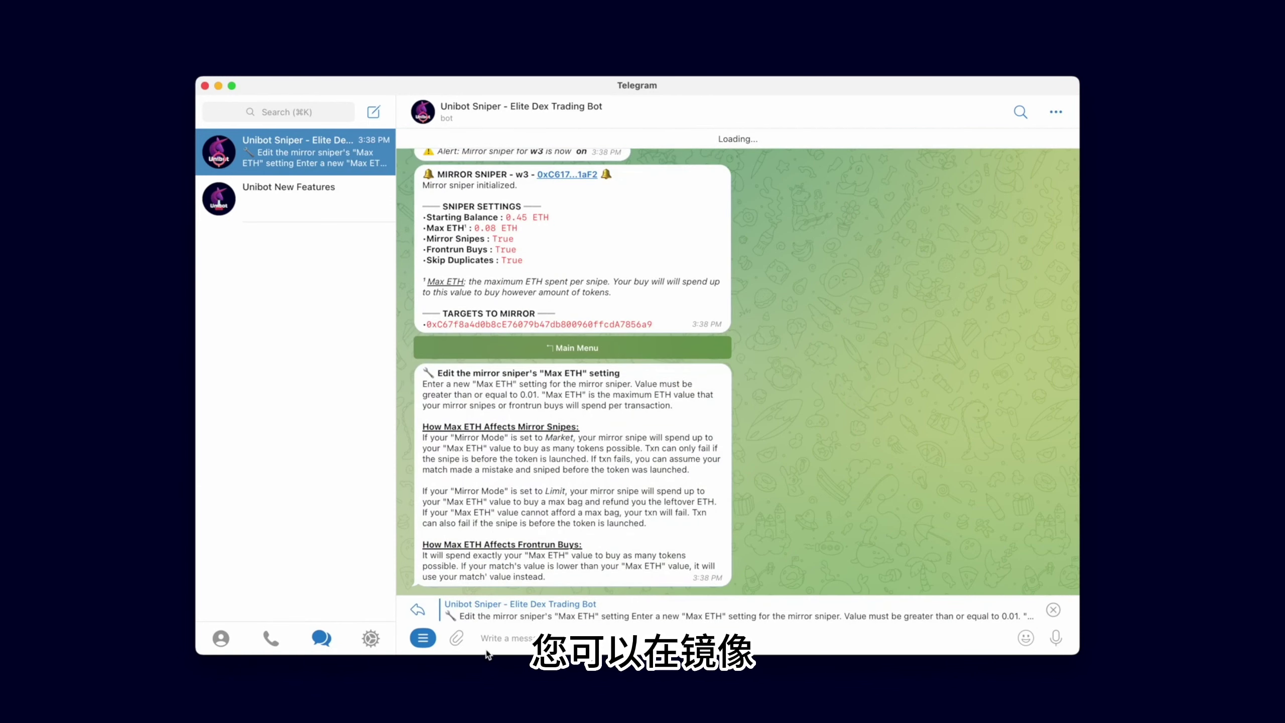
type("0.09")
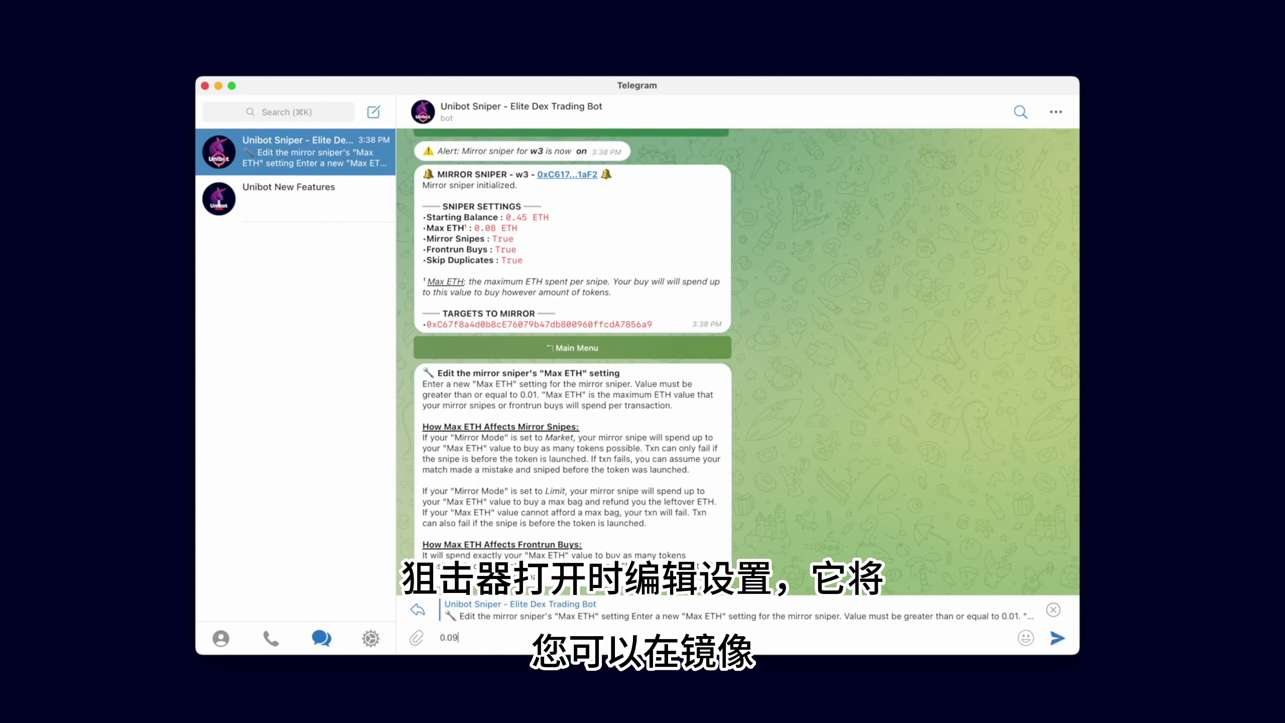
key("Return")
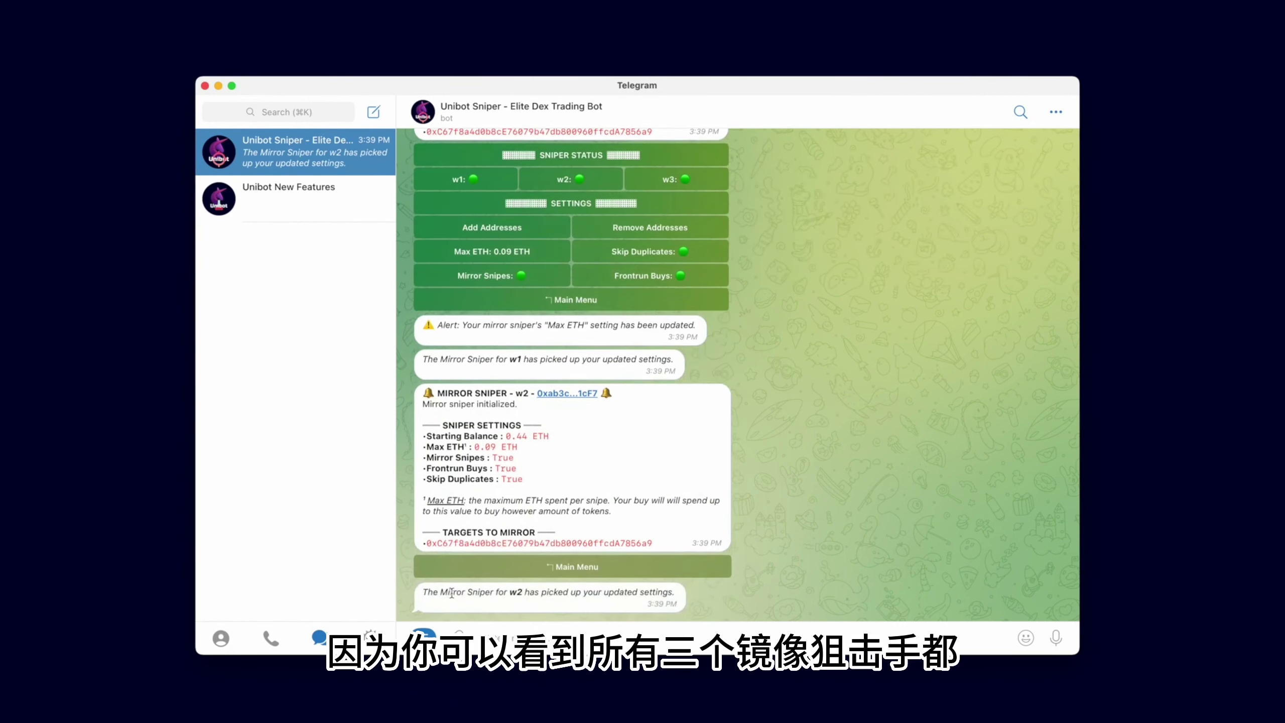
left_click_drag(450, 593, 665, 587)
left_click(627, 596)
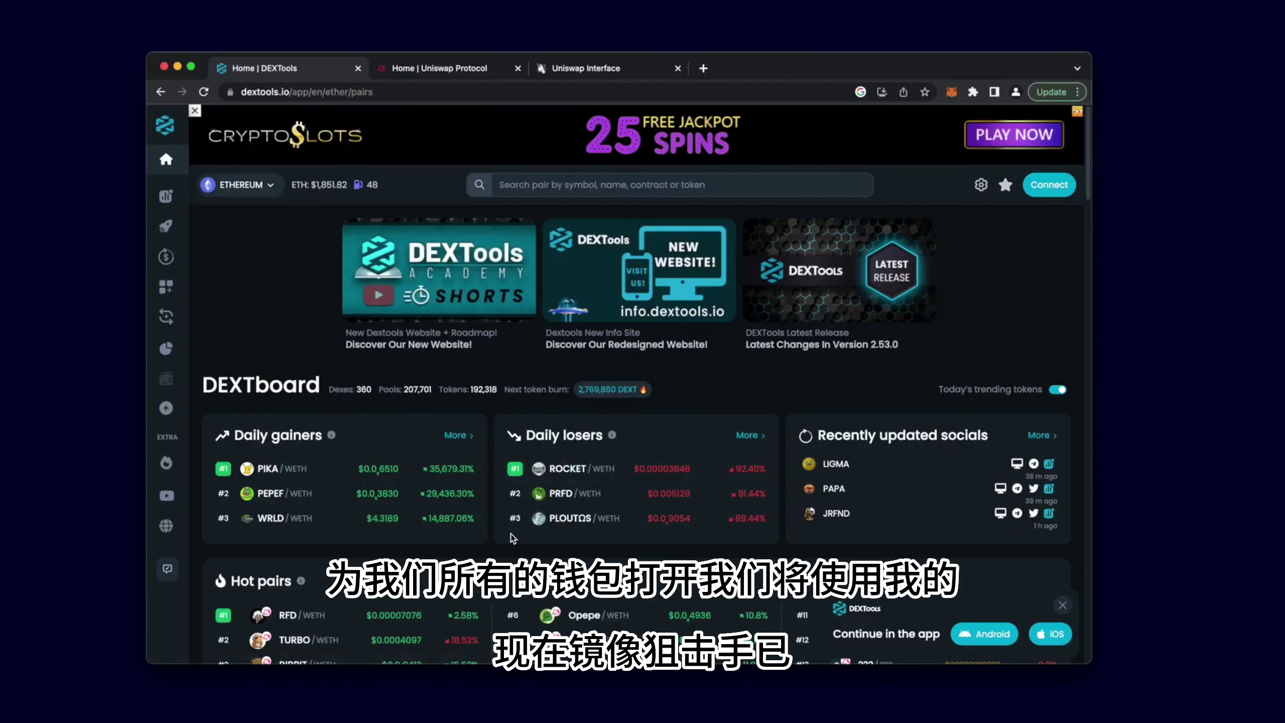
Open the #7 PEPE/WETH pair from DEXTools' Hot pairs list
scroll(516, 536, "down", 5)
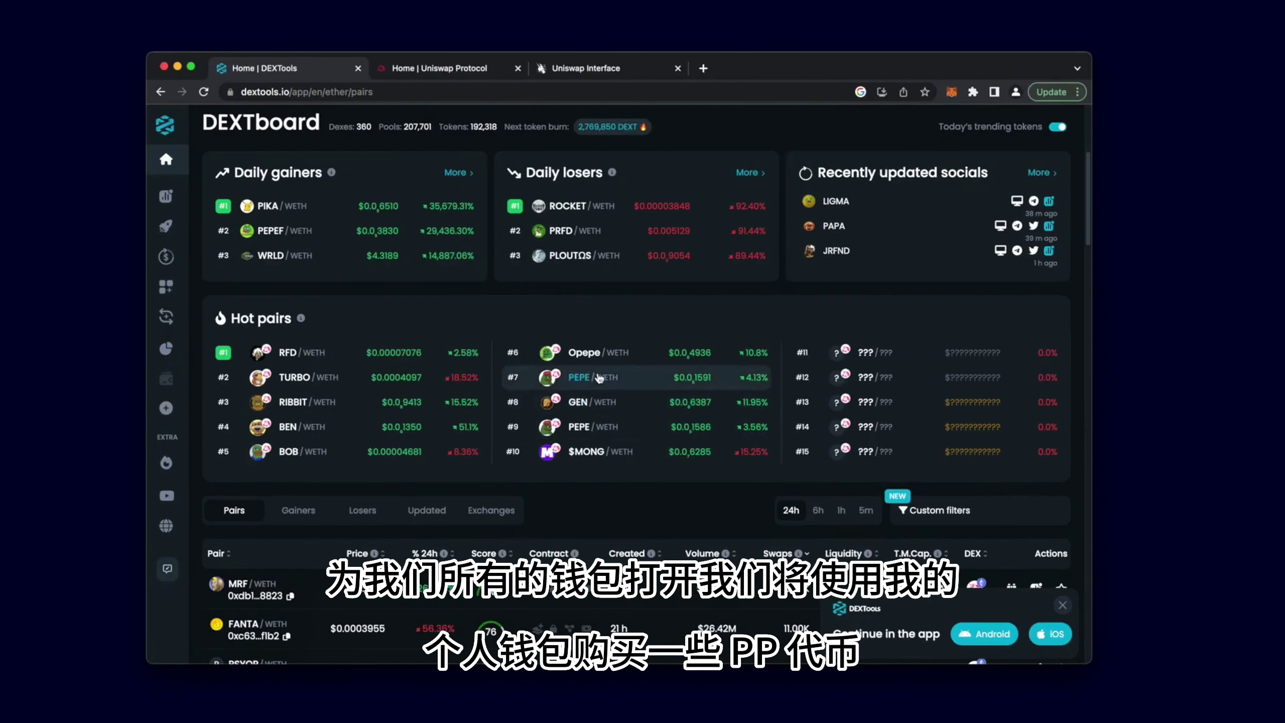
left_click(578, 377)
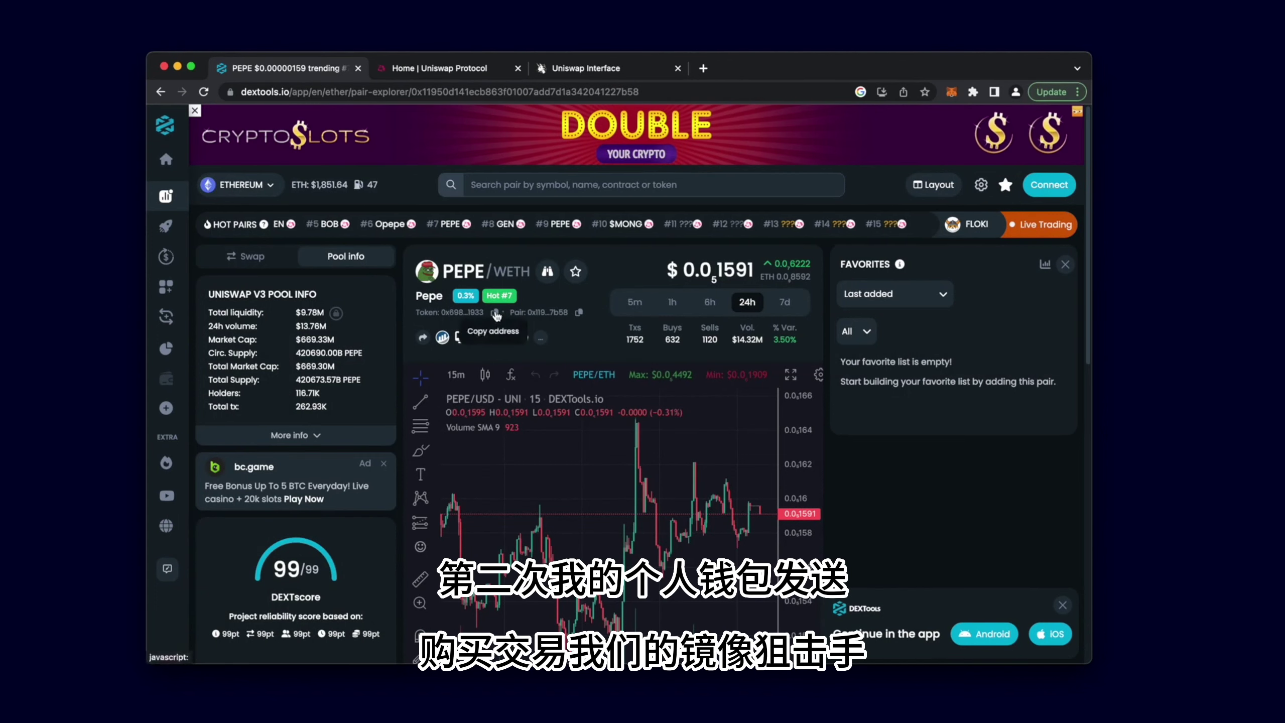
On Uniswap, choose Pepe as the output token and set custom slippage to 5%
left_click(603, 69)
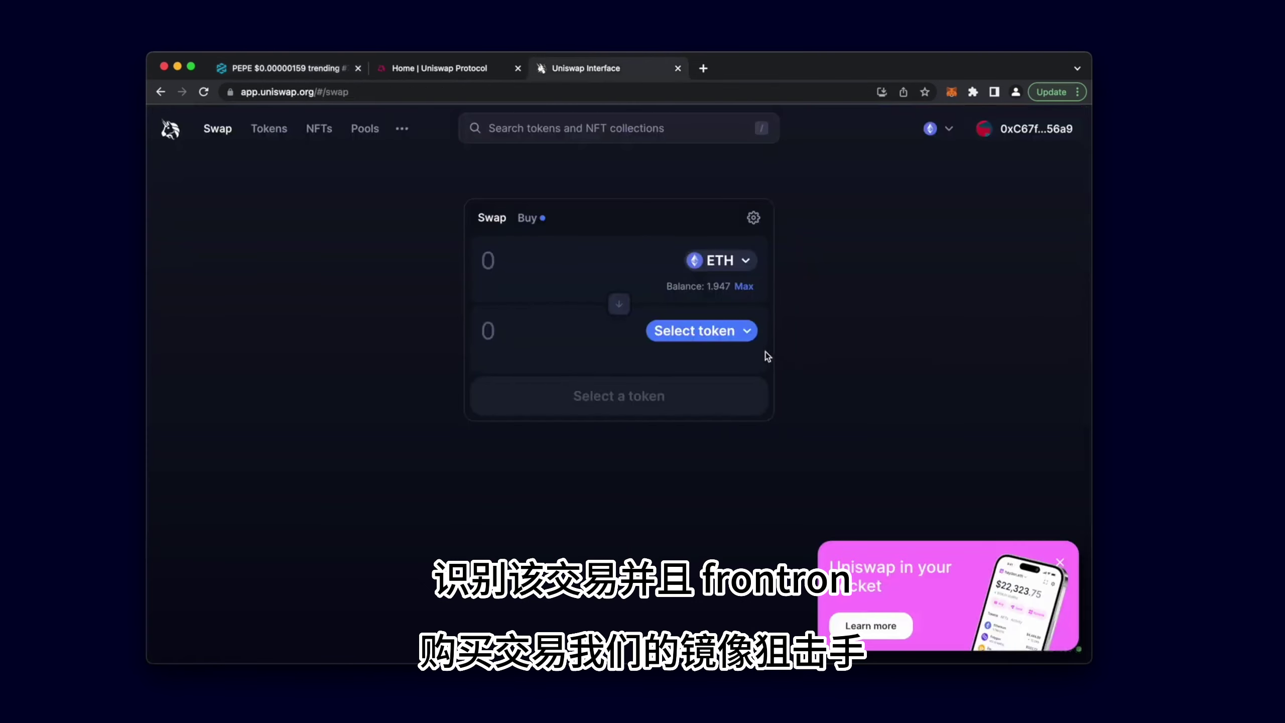
left_click(736, 334)
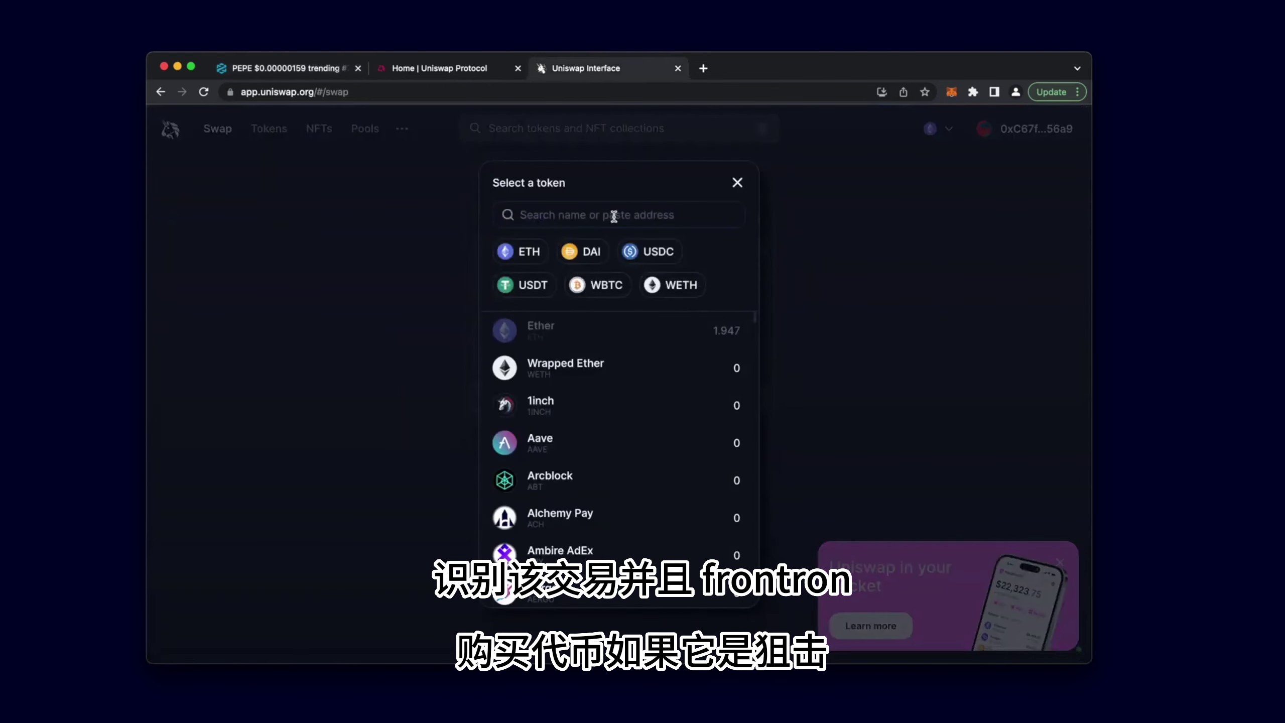
key("super+v")
left_click(594, 347)
left_click(753, 217)
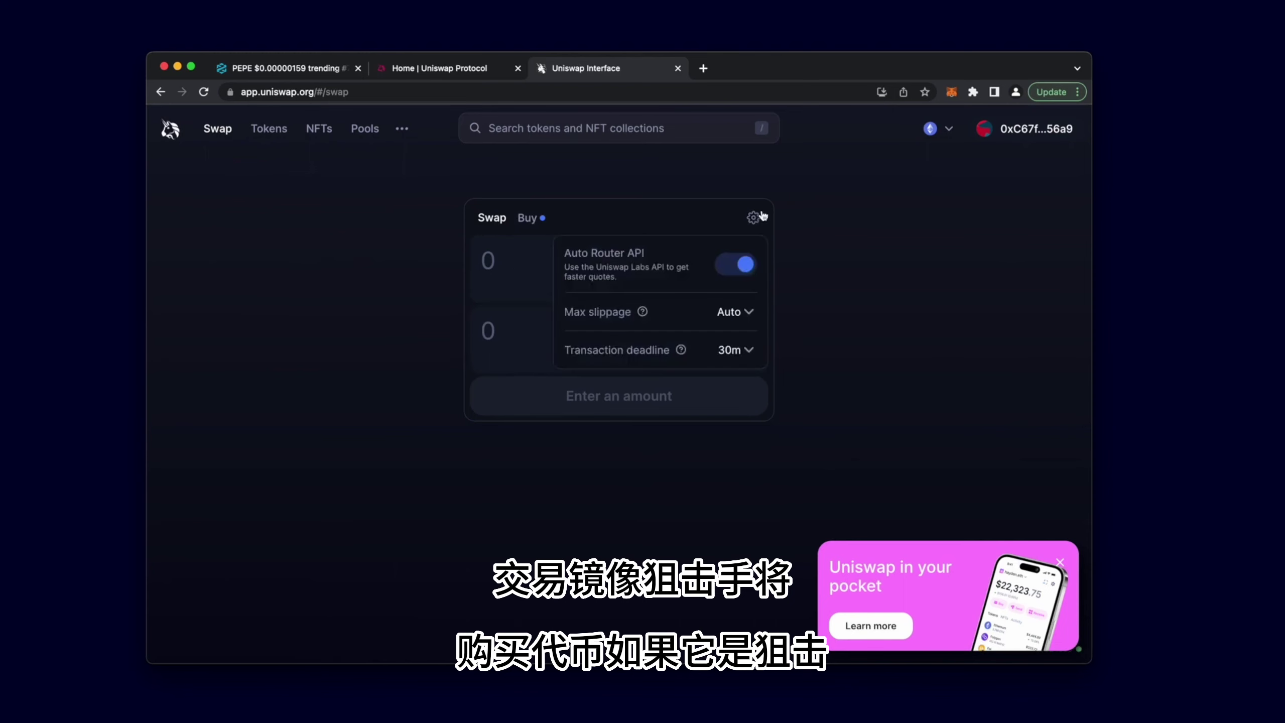
left_click(742, 312)
left_click(713, 340)
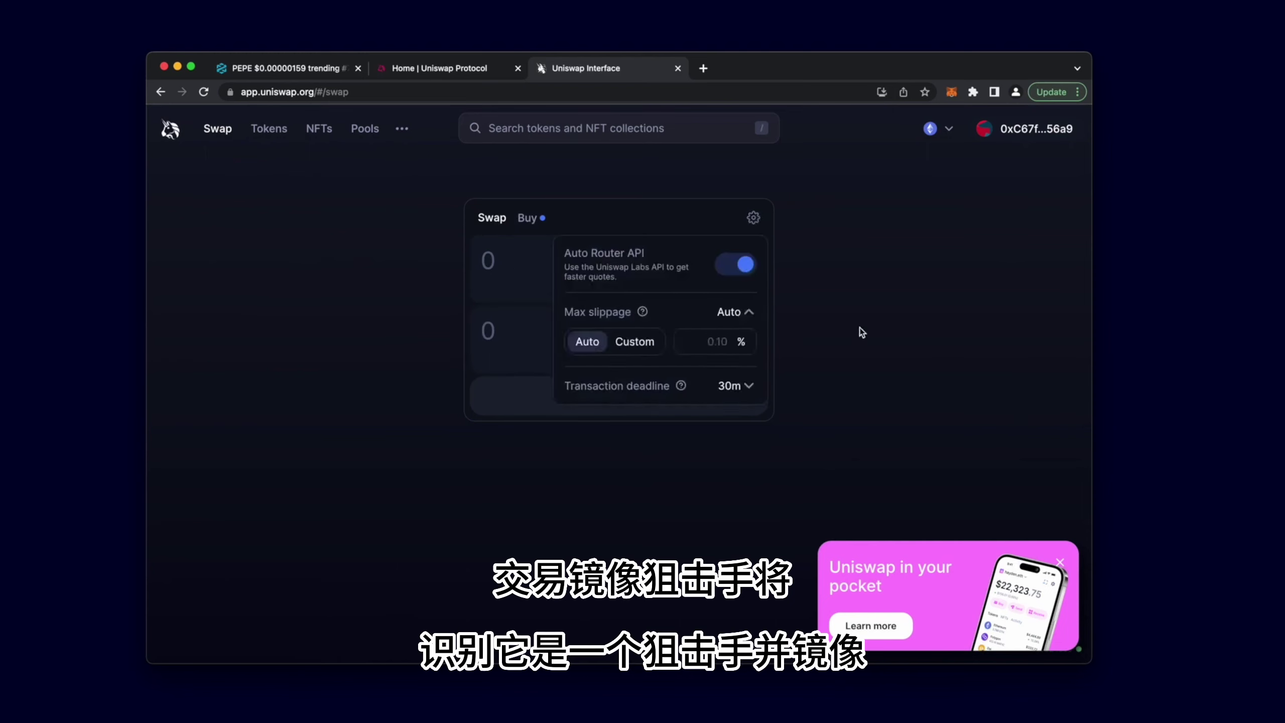
type("5")
left_click(775, 345)
Enter 0.03 ETH and submit the ETH-to-PEPE swap for wallet confirmation
left_click(508, 267)
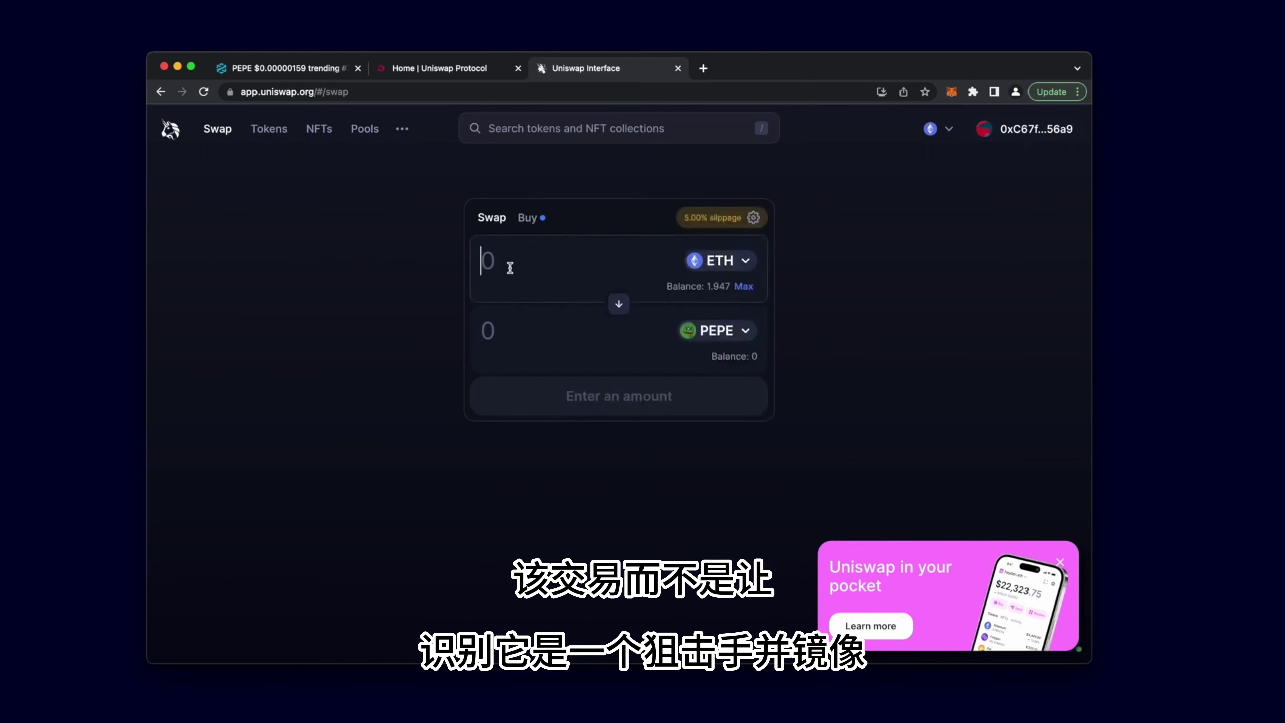
type("0.03")
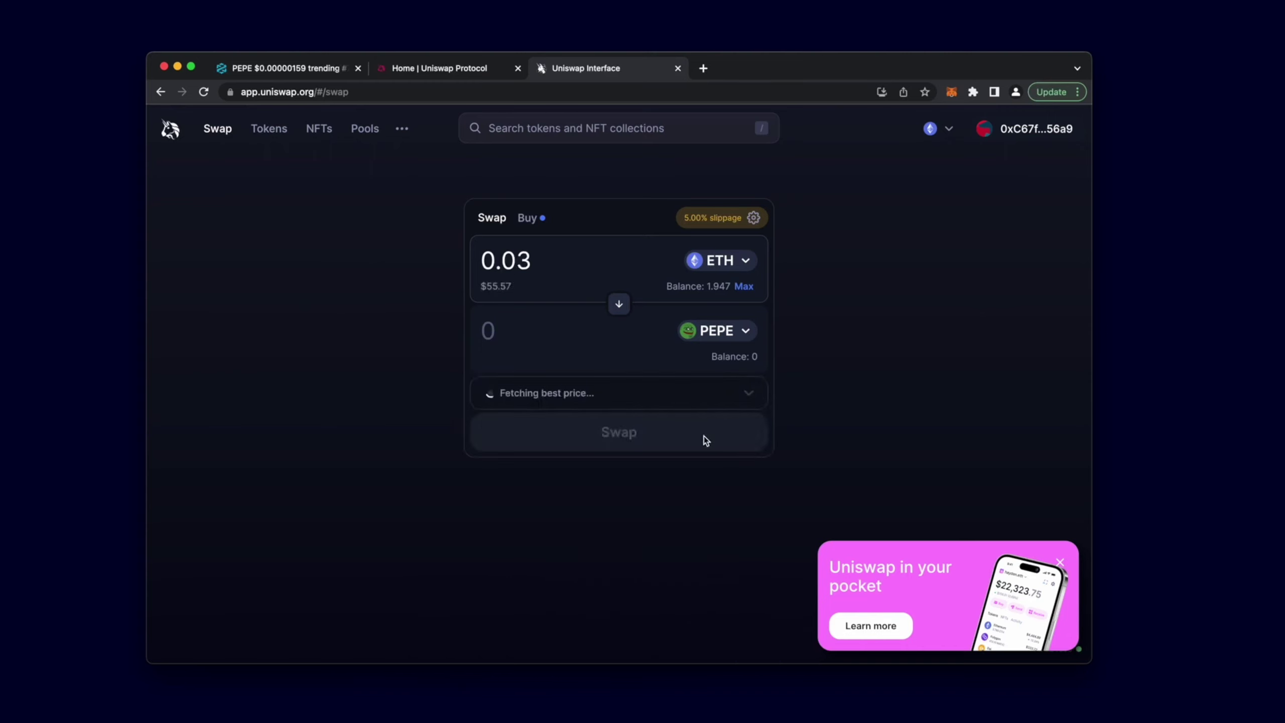
left_click(705, 440)
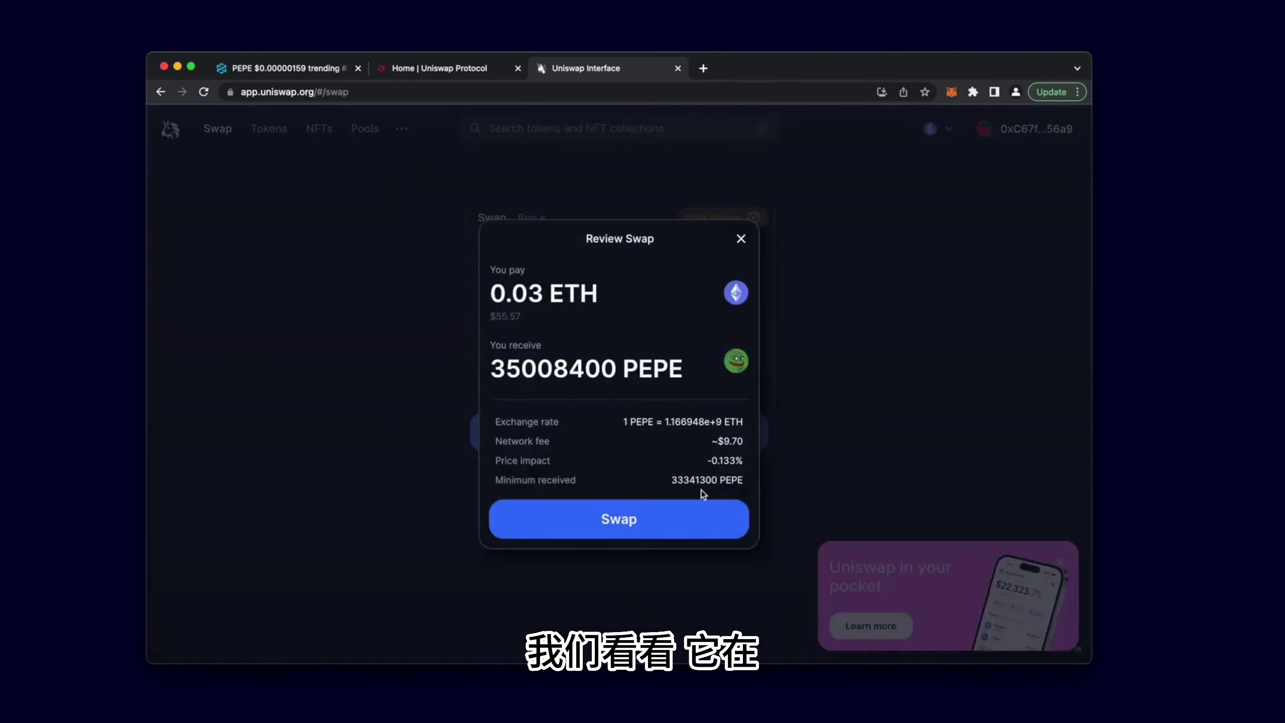
left_click(655, 524)
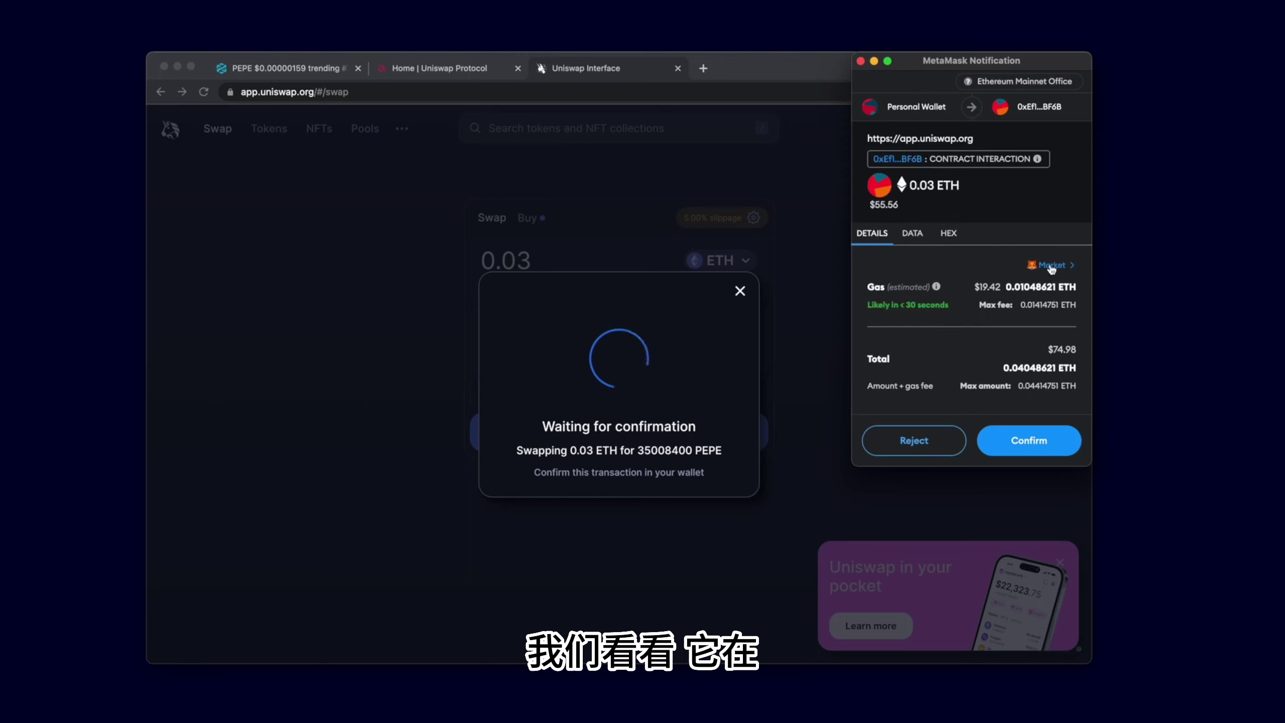
In MetaMask, set advanced gas fees with a higher max base fee and priority fee 2
left_click(1034, 266)
left_click(950, 294)
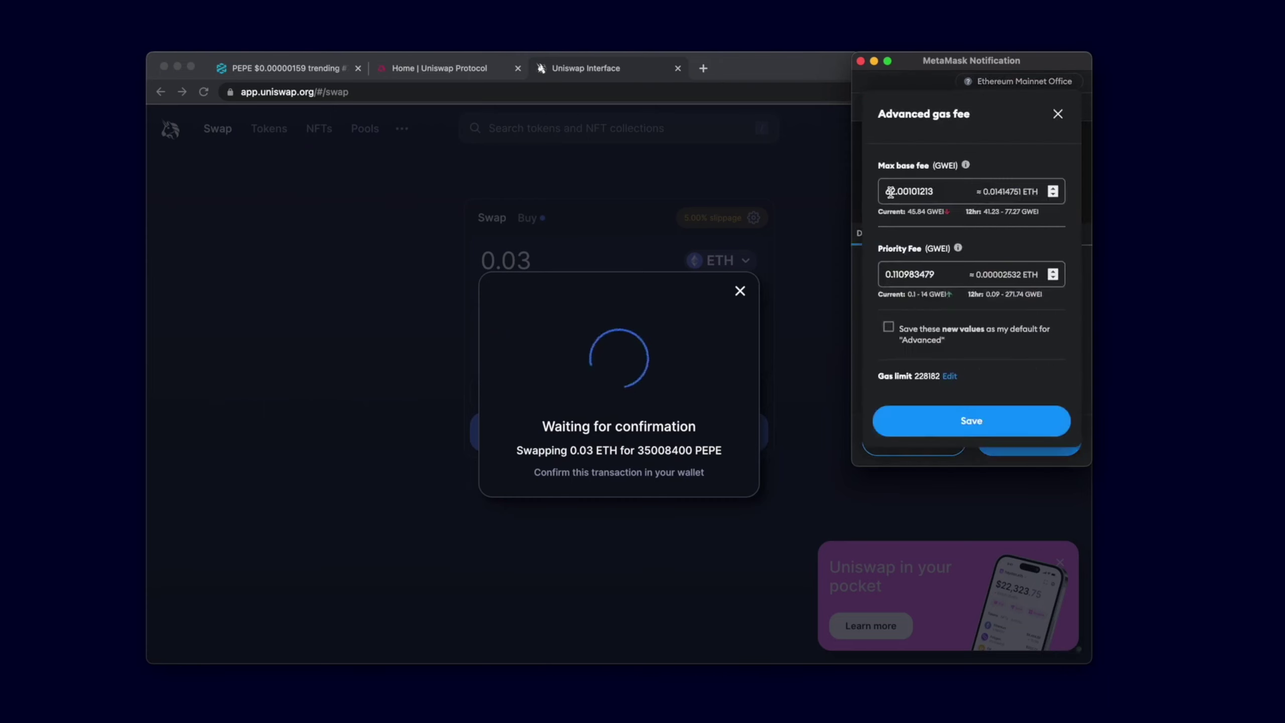
left_click_drag(890, 192, 867, 194)
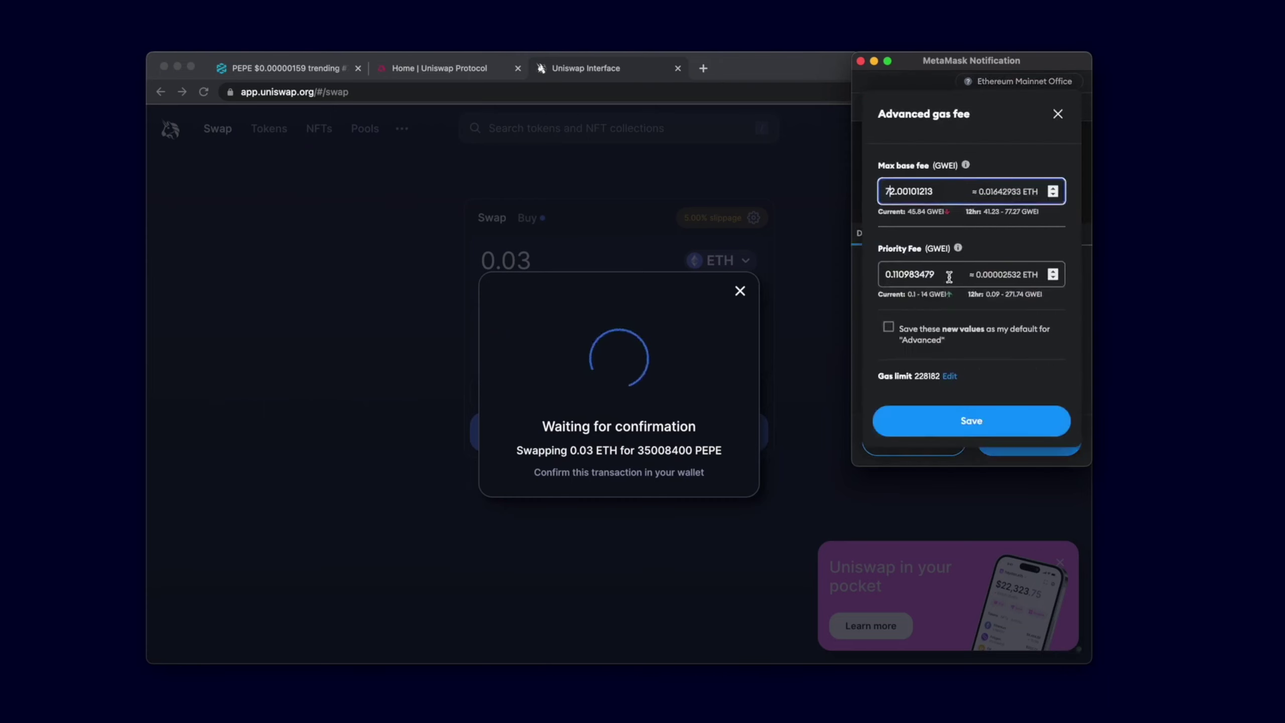
left_click_drag(936, 274, 856, 273)
type("2")
left_click(991, 420)
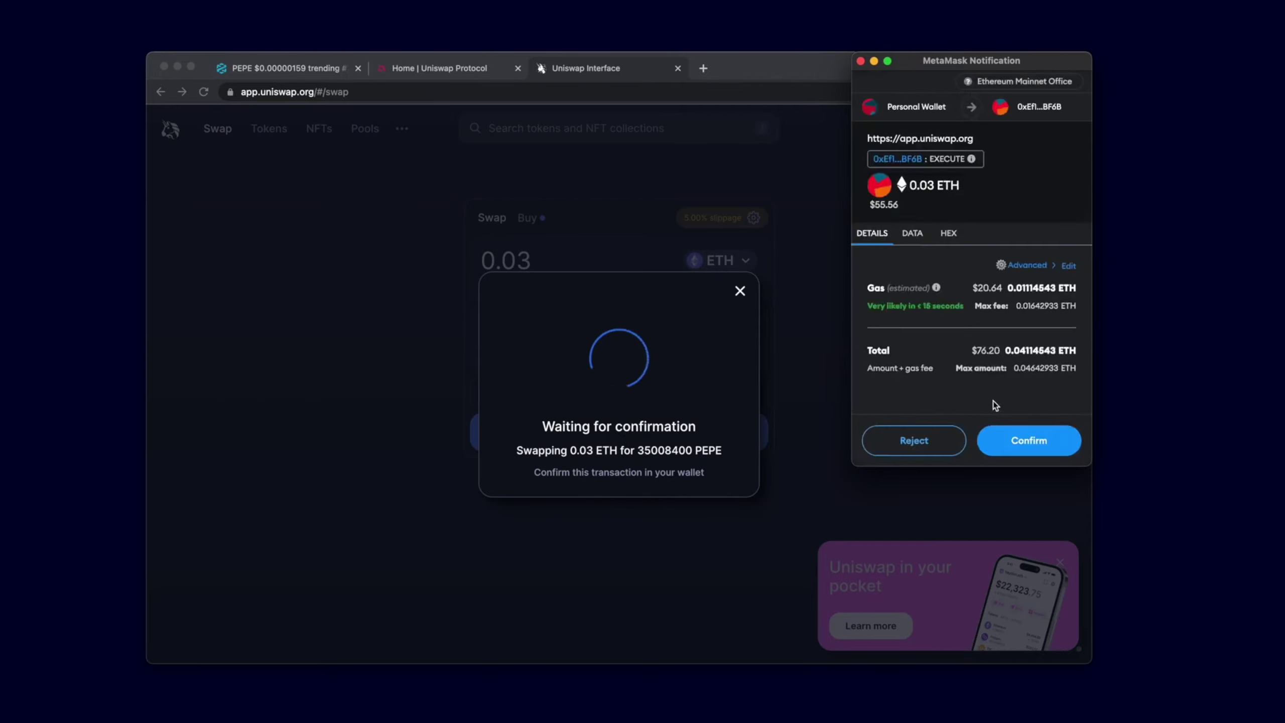
Confirm the swap in MetaMask, then review the w1 snipe's Mirror Txn Type in Unibot
left_click(1034, 438)
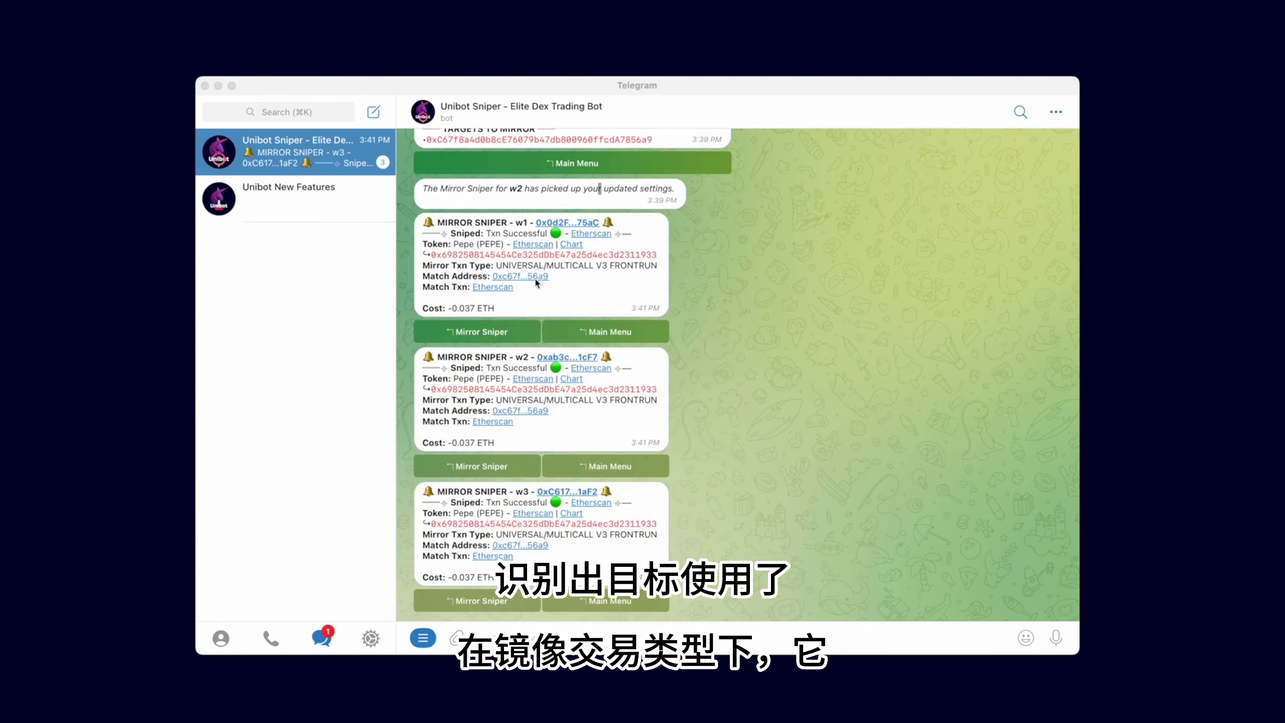
left_click(580, 282)
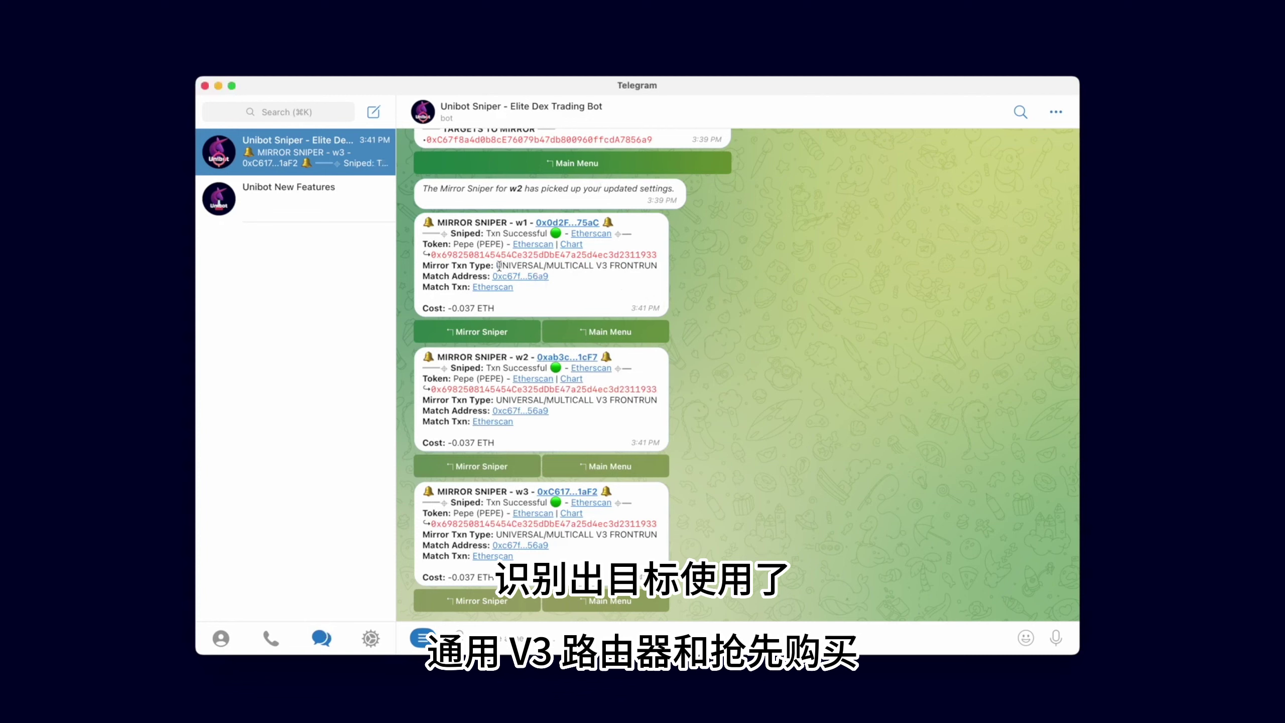
left_click_drag(499, 265, 655, 269)
left_click(625, 290)
Open the w1 match address on Etherscan and inspect its latest PEPE buy transaction details
left_click(535, 282)
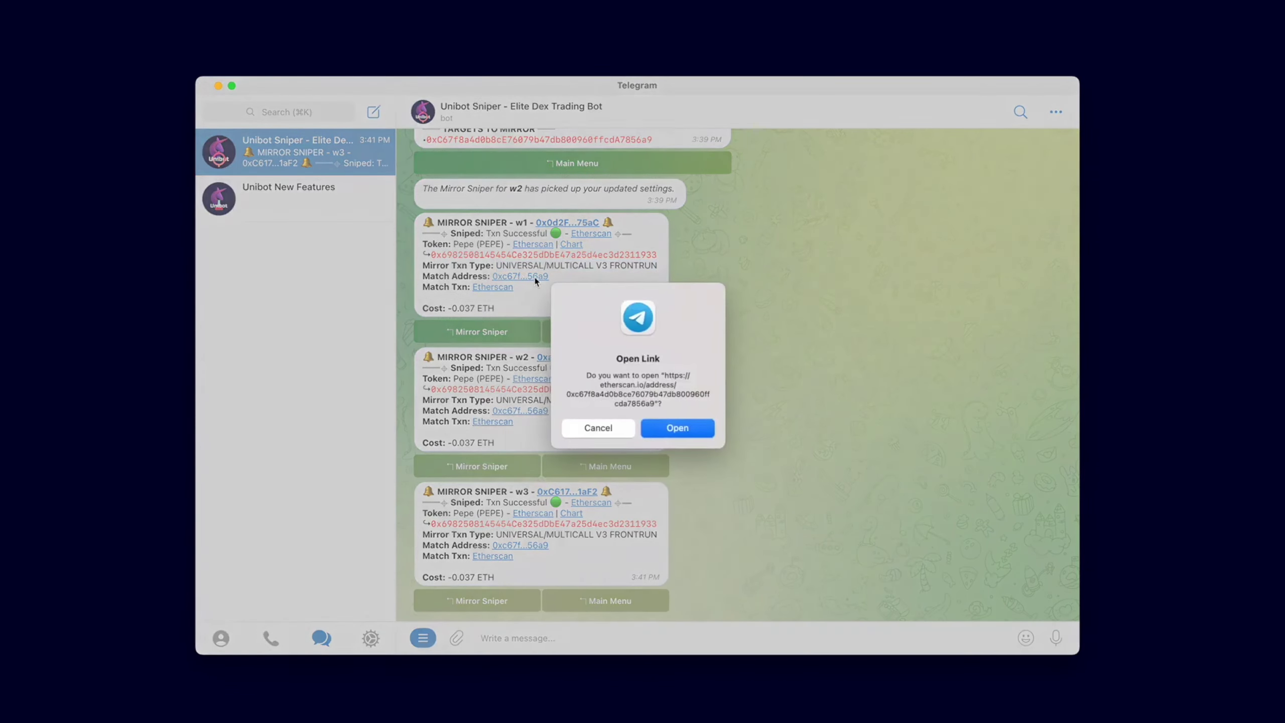
left_click(688, 424)
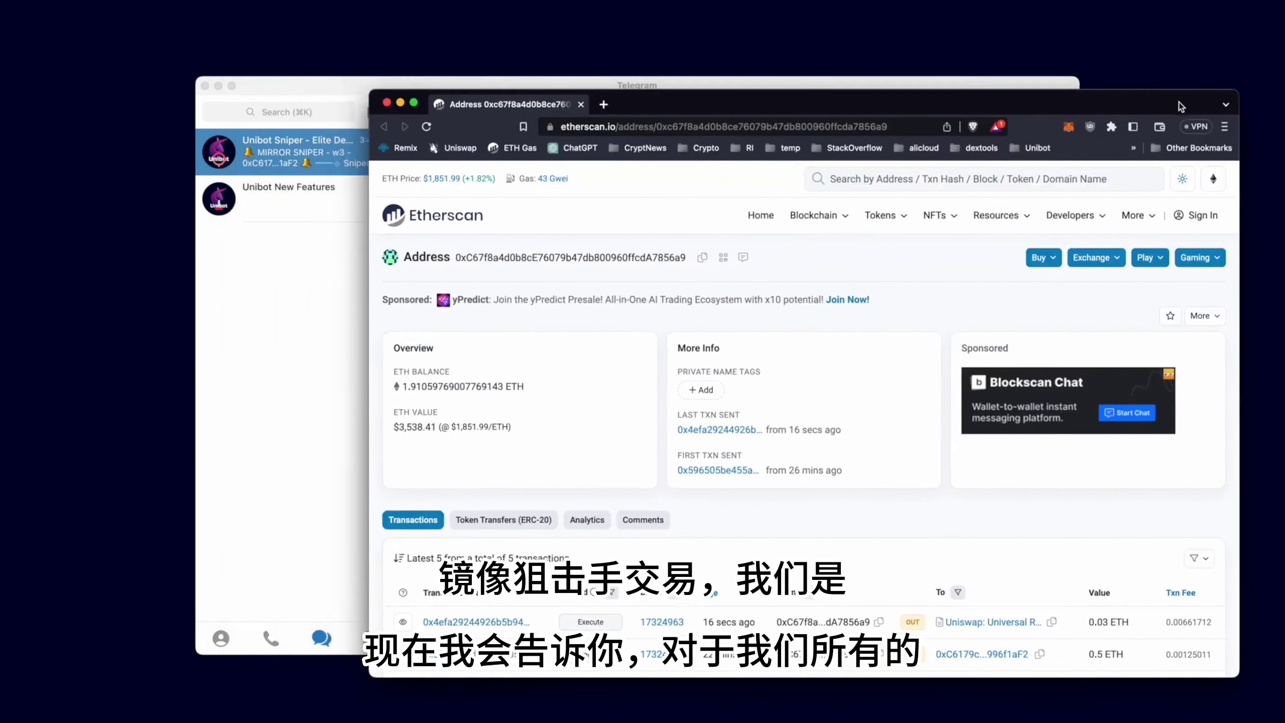
left_click_drag(1179, 103, 1204, 114)
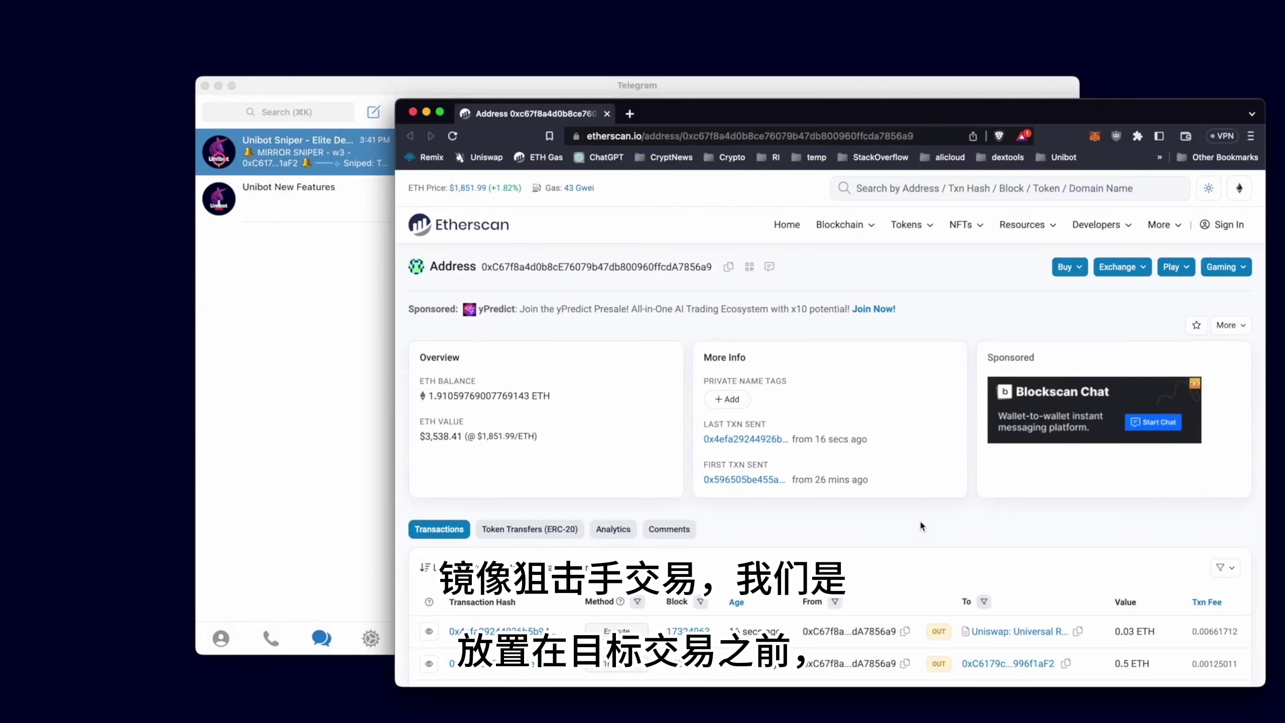
scroll(919, 527, "down", 1)
left_click(501, 603)
scroll(671, 554, "down", 2)
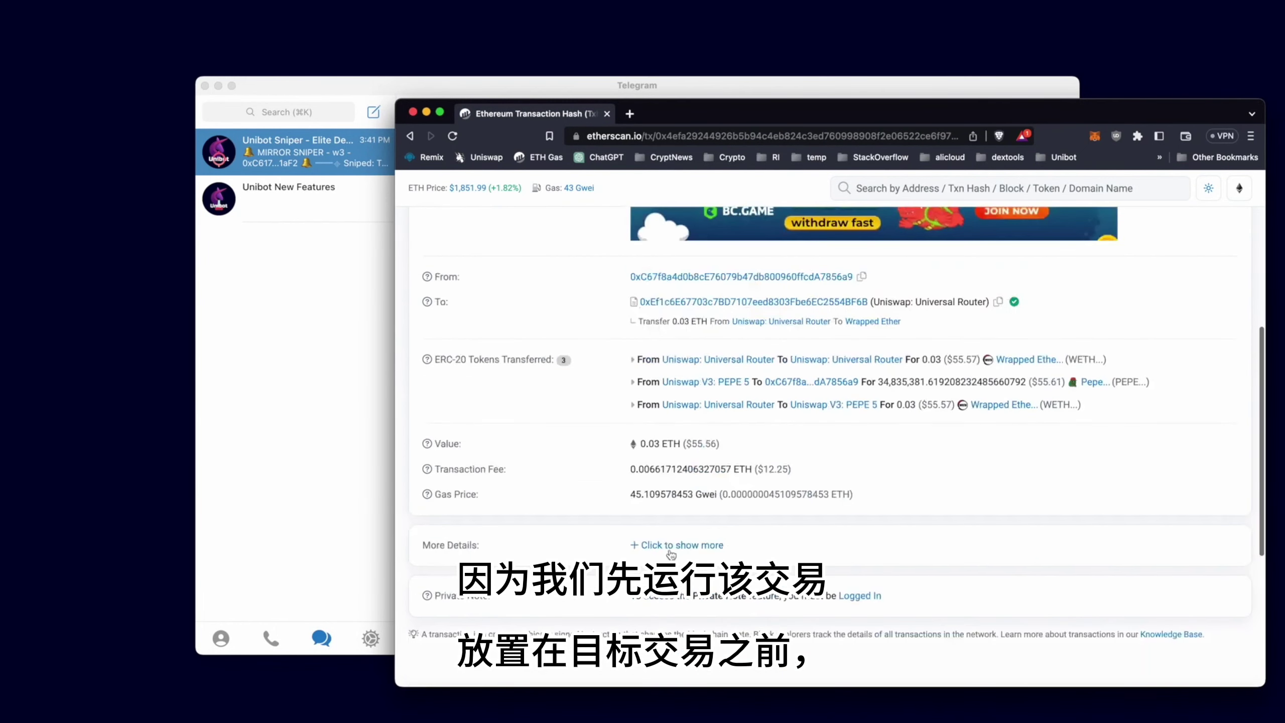
left_click(670, 545)
scroll(671, 554, "down", 3)
left_click_drag(772, 517, 857, 521)
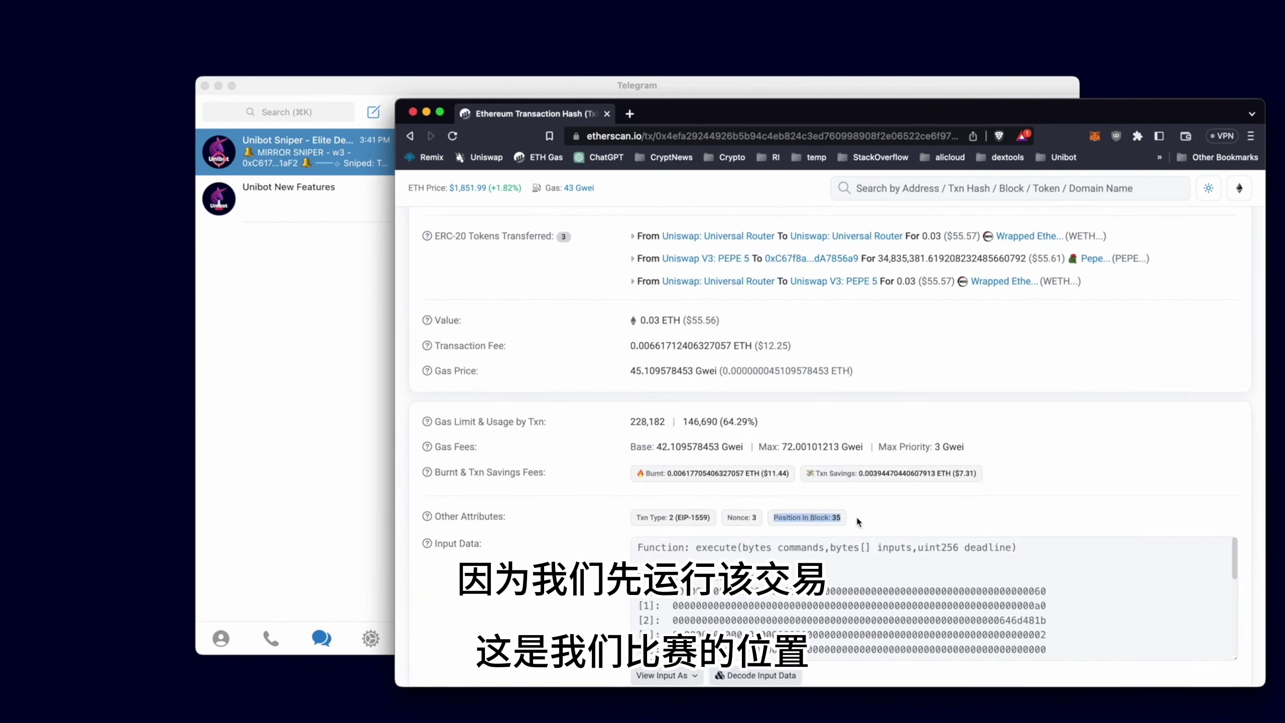
Open the w1 and w2 snipe transactions on Etherscan to check their PEPE swaps
left_click(286, 427)
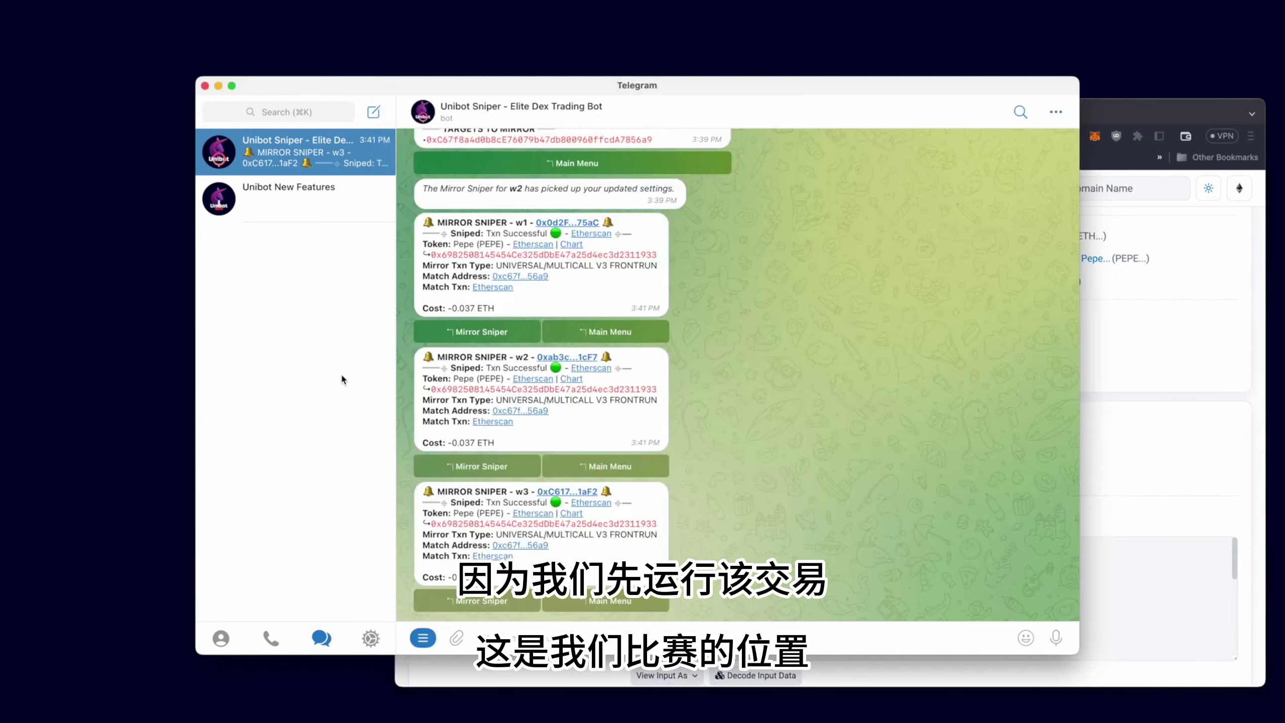
left_click(600, 235)
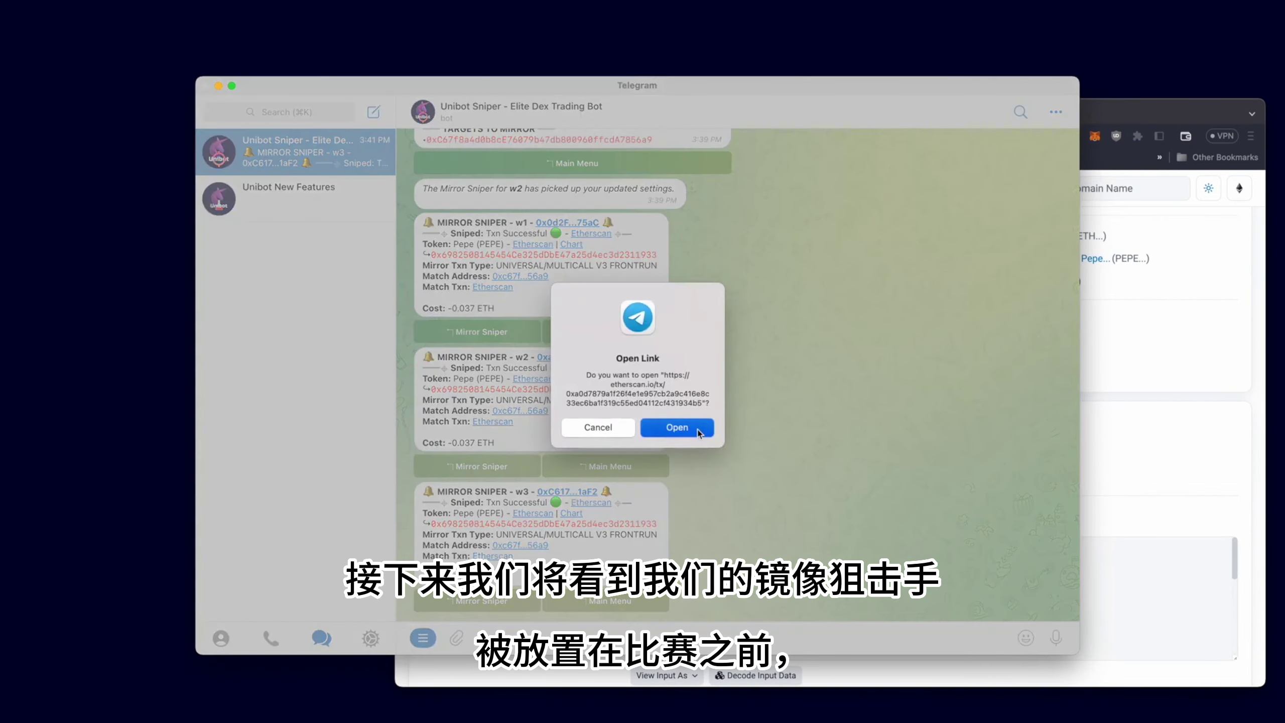
left_click(677, 428)
scroll(564, 525, "down", 5)
scroll(564, 525, "down", 3)
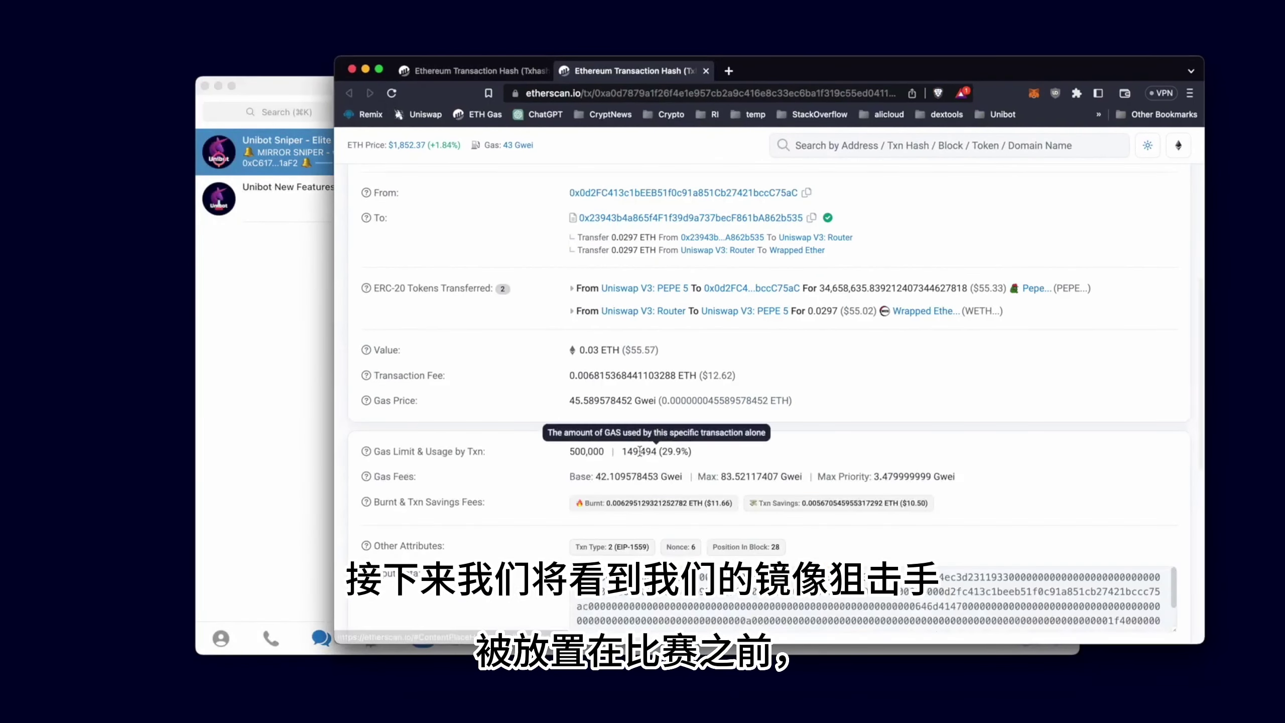
key("super+Tab")
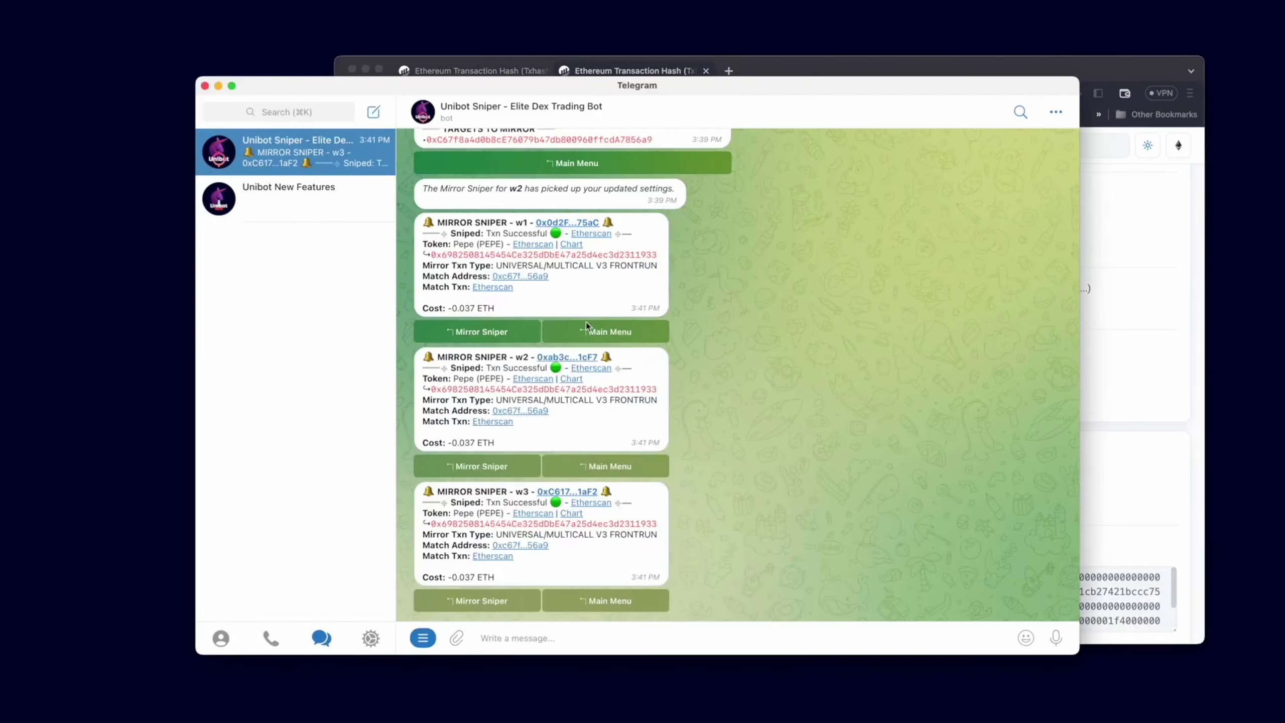
left_click(591, 369)
left_click(678, 429)
scroll(725, 562, "down", 8)
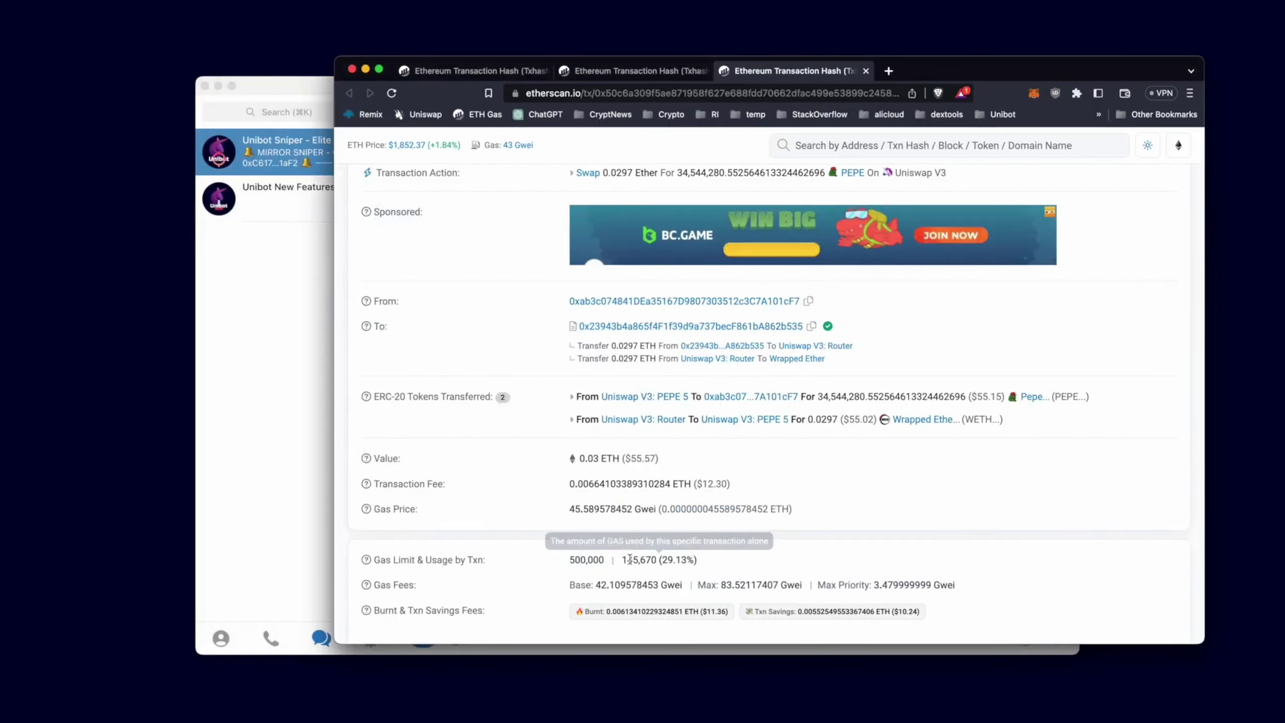
Open the w3 snipe transaction on Etherscan and check its block position
left_click(287, 424)
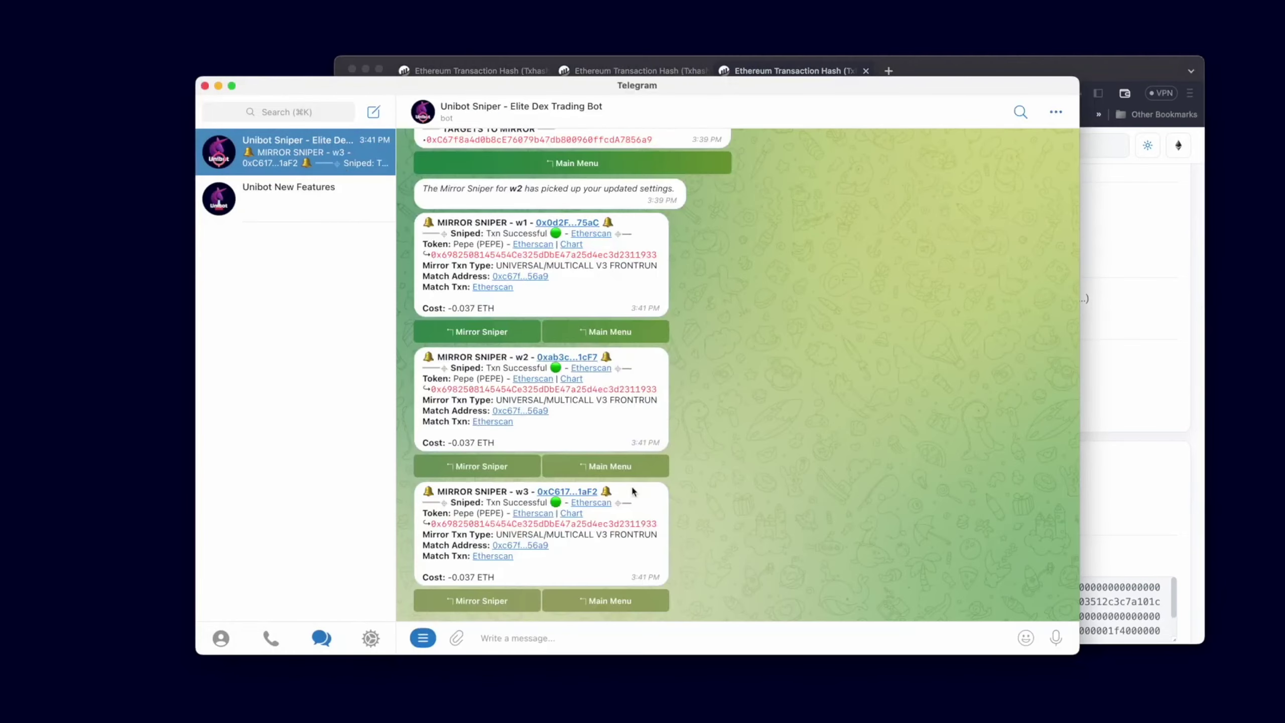
left_click(591, 502)
left_click(680, 429)
scroll(466, 505, "down", 8)
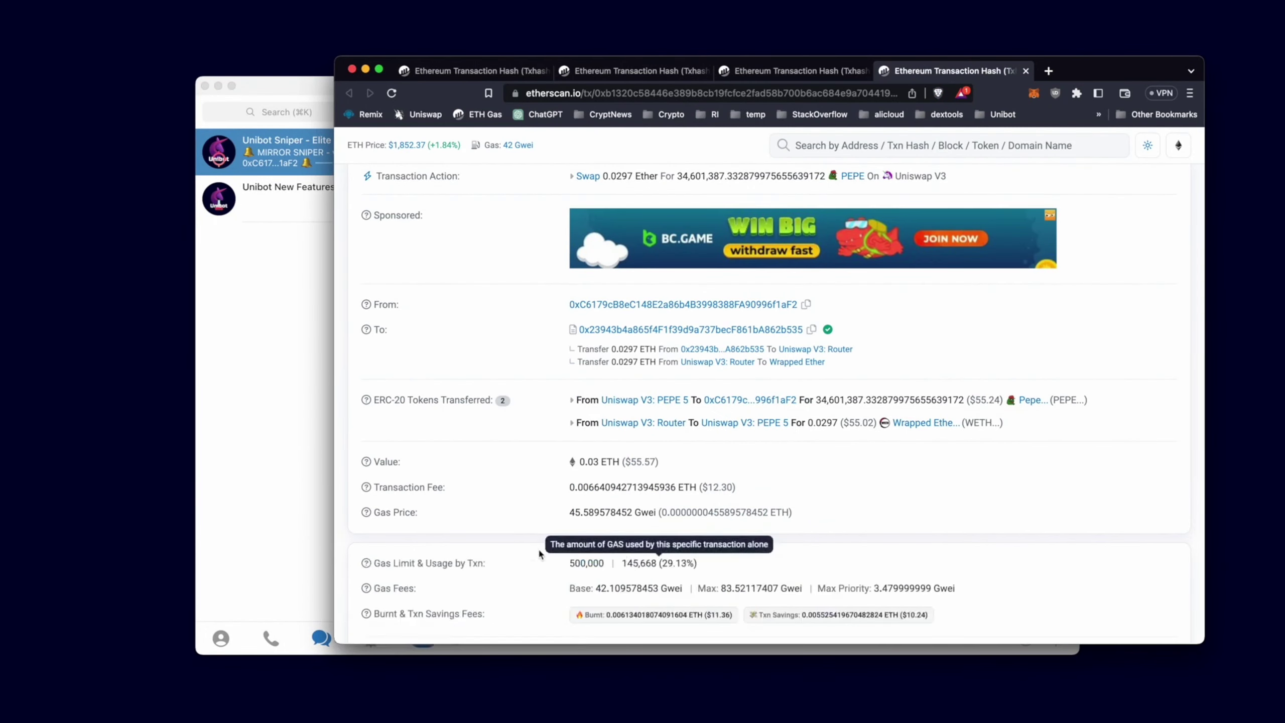
triple_click(714, 543)
left_click(273, 447)
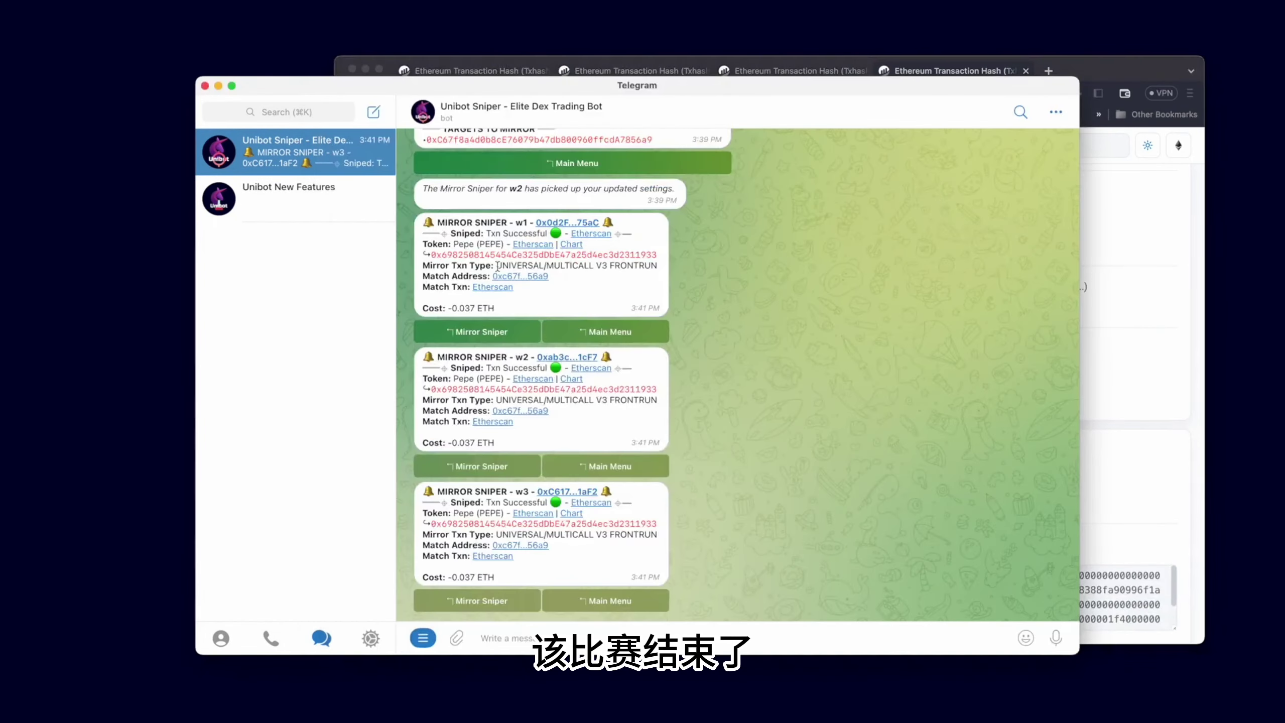
Close the browser and check Token Balances, showing PEPE worth 0.03 ETH per wallet
key("super+Tab")
left_click(350, 69)
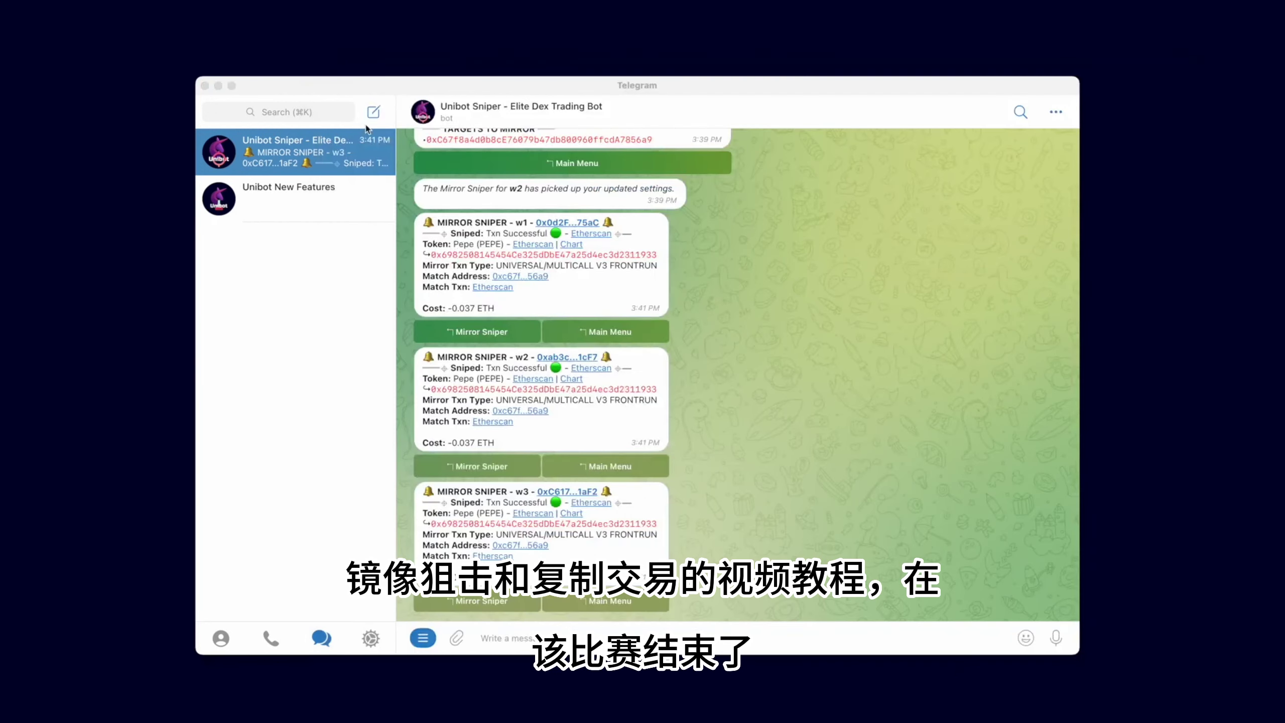
left_click(624, 599)
left_click(609, 602)
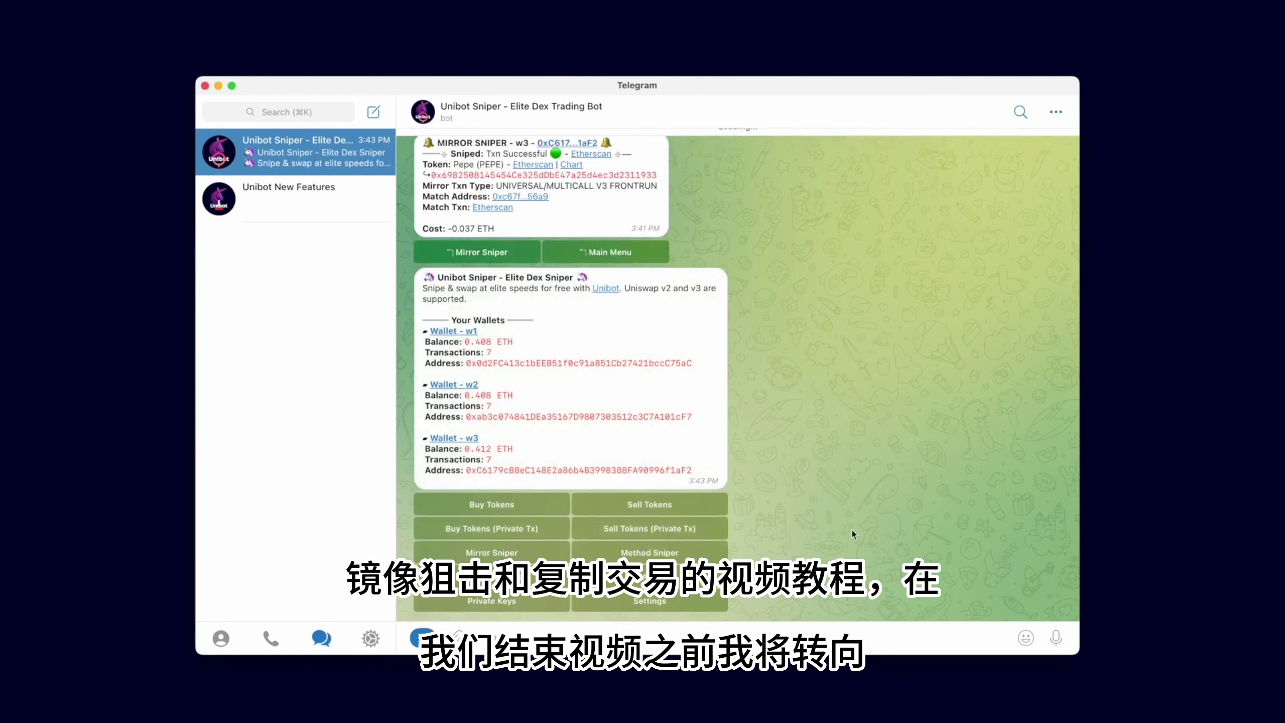
left_click(516, 577)
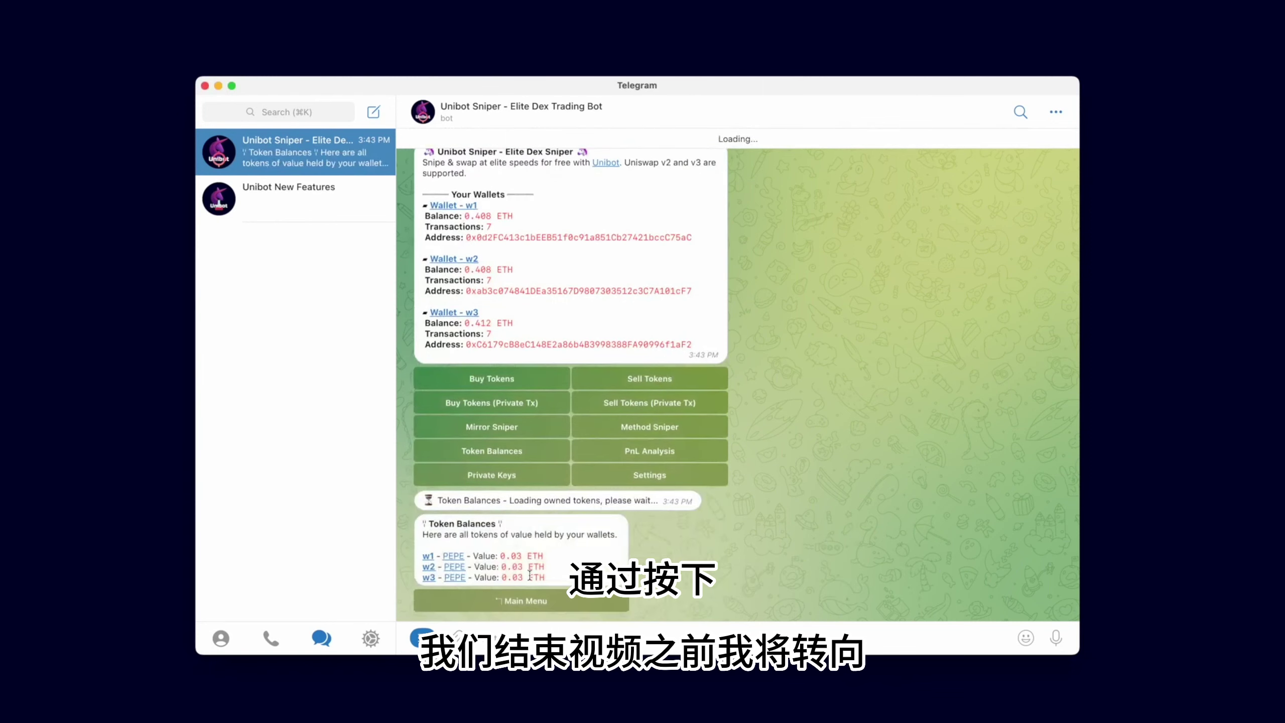
Switch off the w1, w2 and w3 mirror snipers
left_click(539, 609)
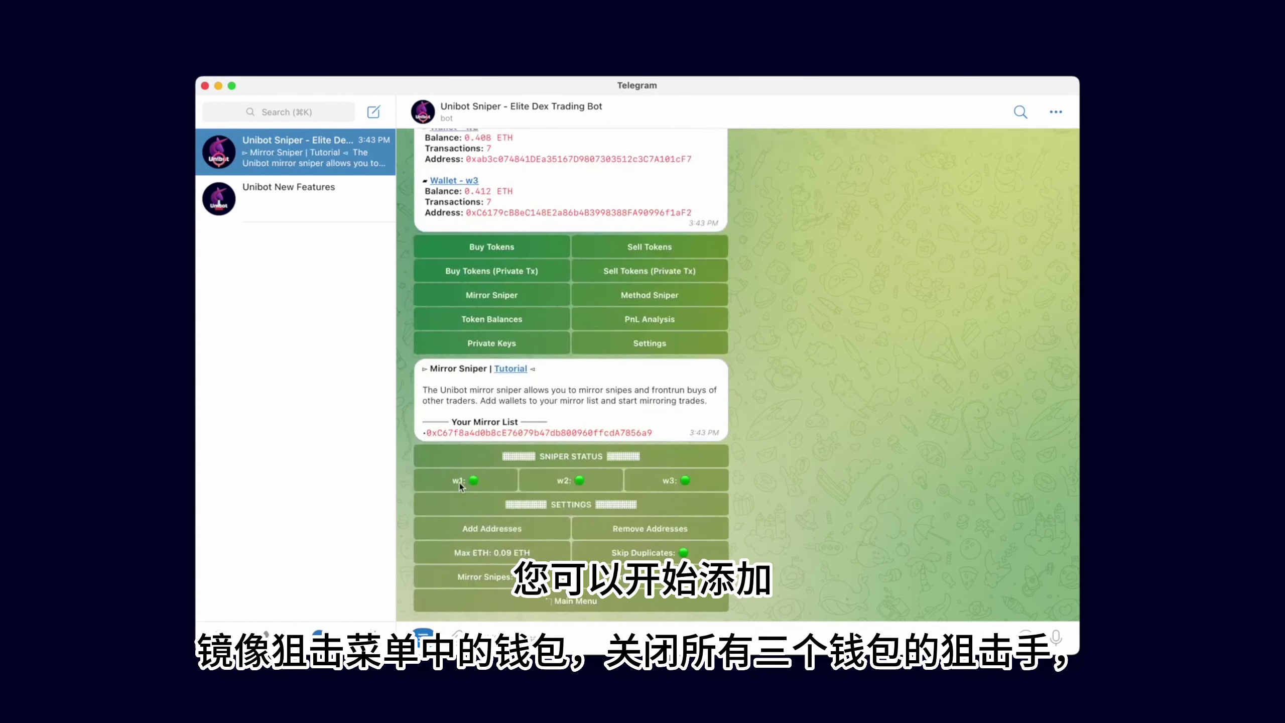
left_click(459, 480)
left_click(554, 478)
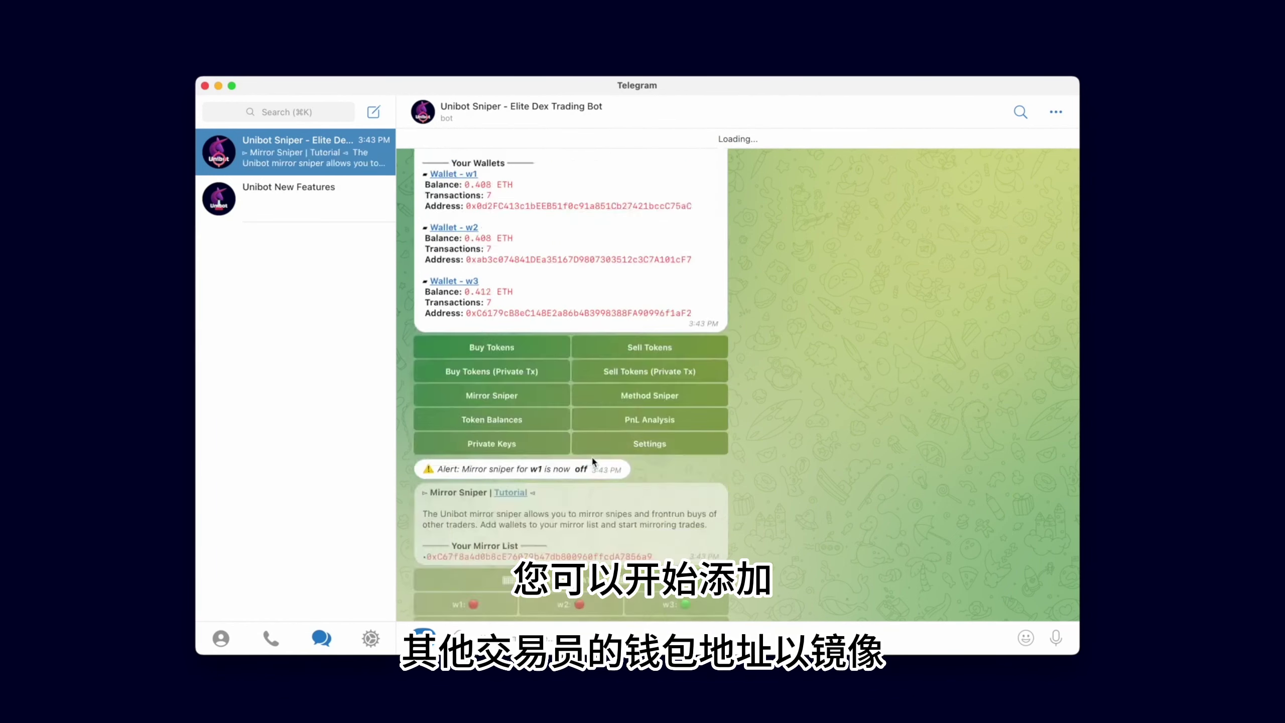
left_click(677, 603)
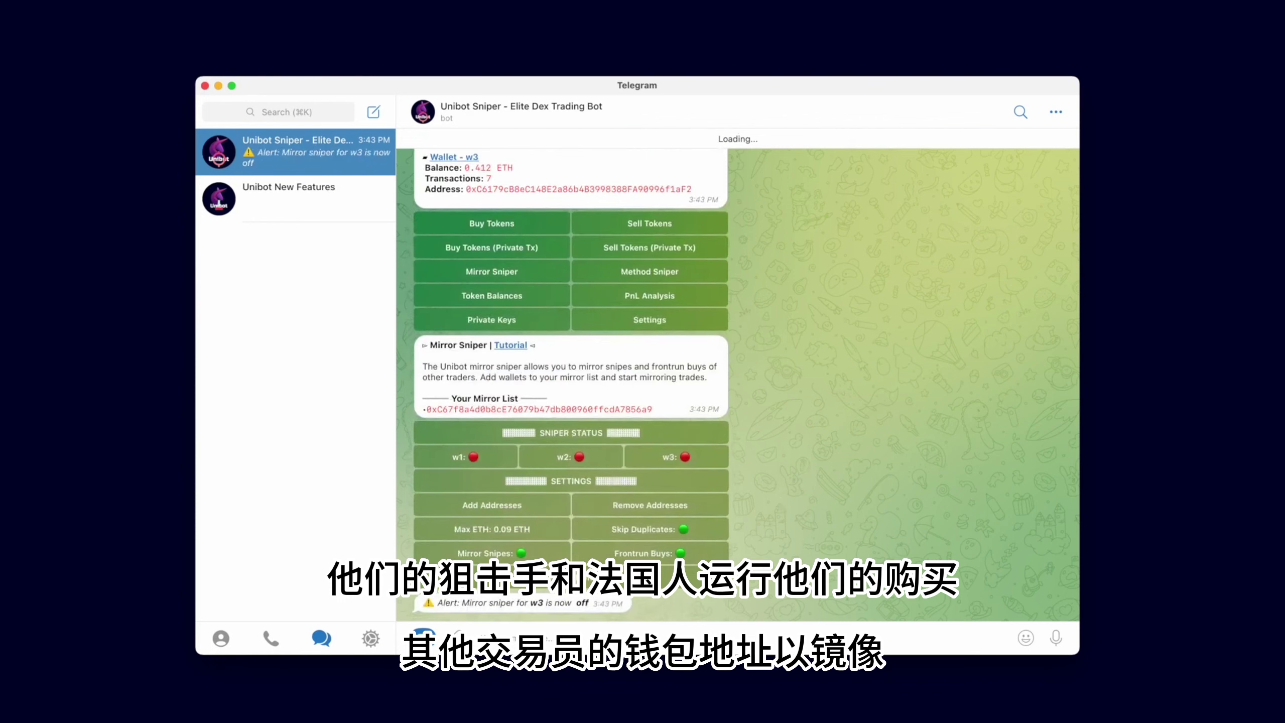